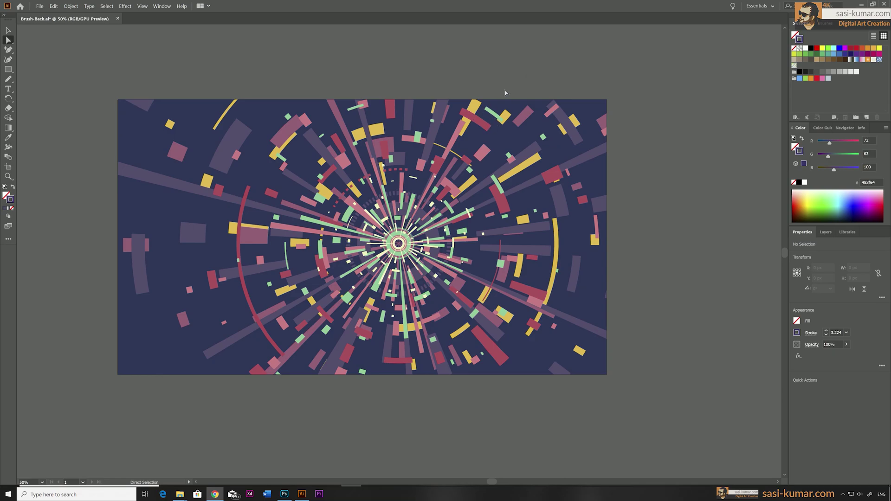
# - Examine the brush-stroked ellipses behind several blocks and streaks in the radial artwork
pyautogui.click(494, 148)
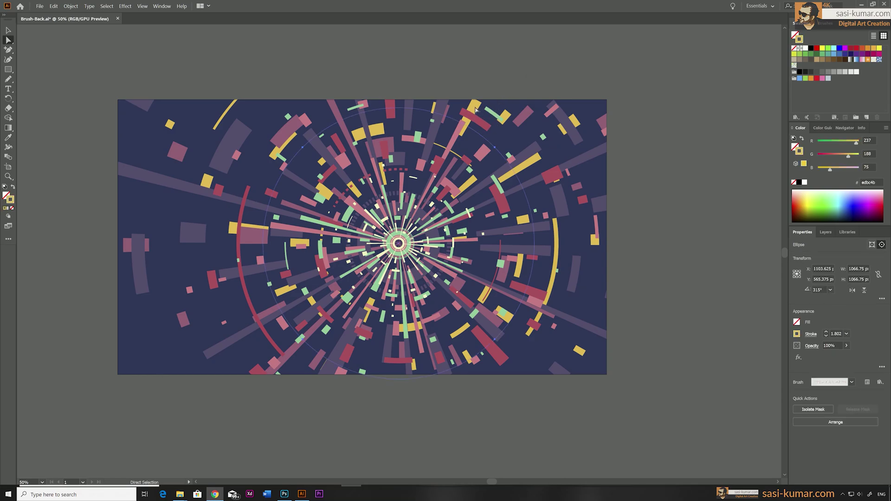
pyautogui.click(527, 156)
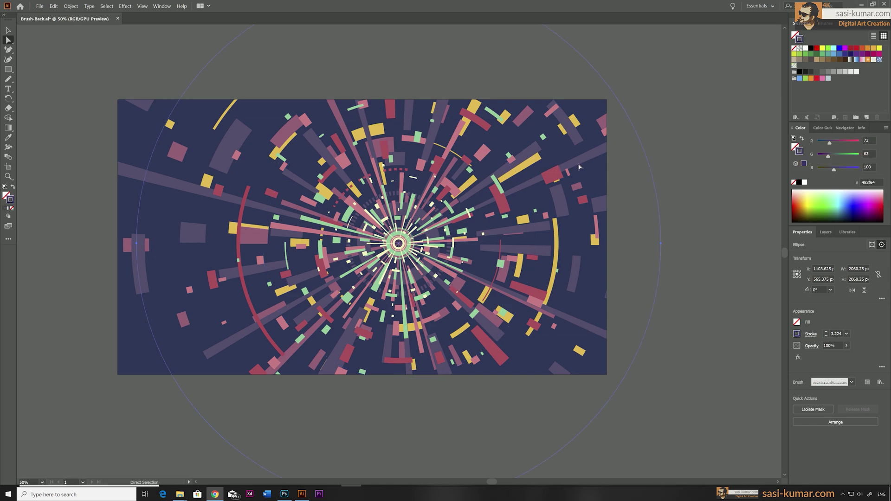
pyautogui.click(519, 201)
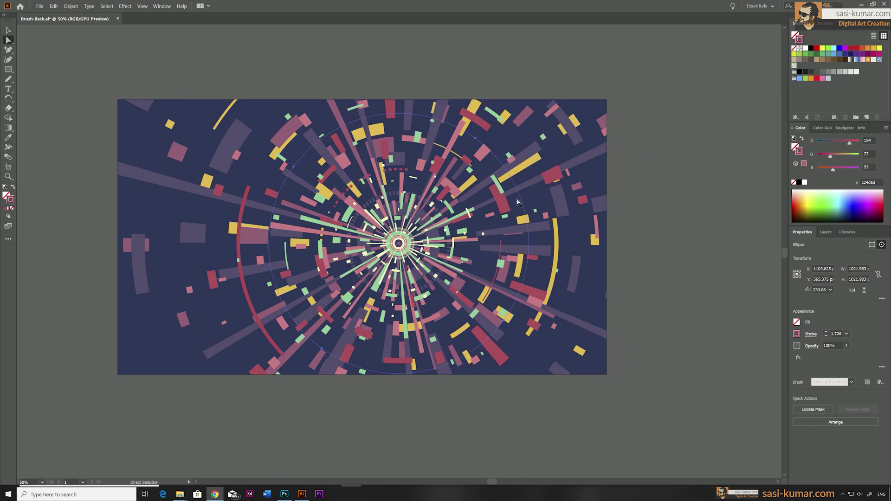
pyautogui.click(474, 212)
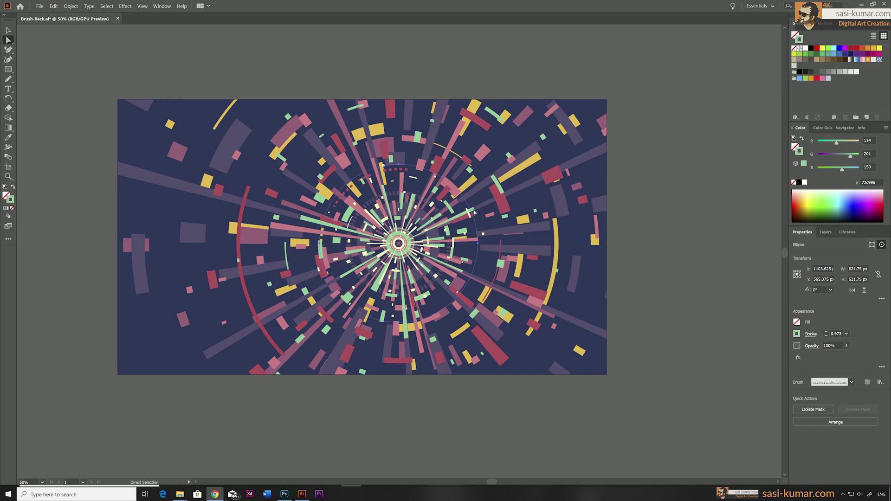
pyautogui.click(333, 78)
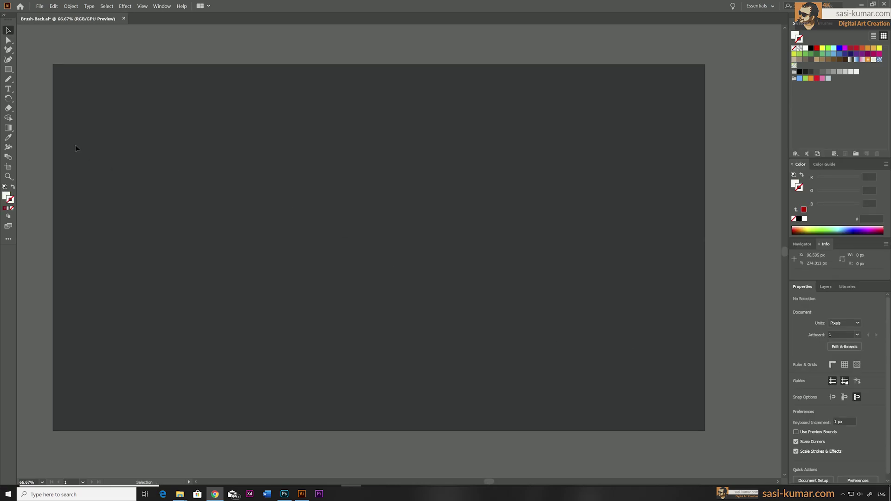
# - Draw a long white horizontal rectangle, about 1730 × 22 px, near the artboard's lower edge and shift it slightly lower
pyautogui.click(12, 70)
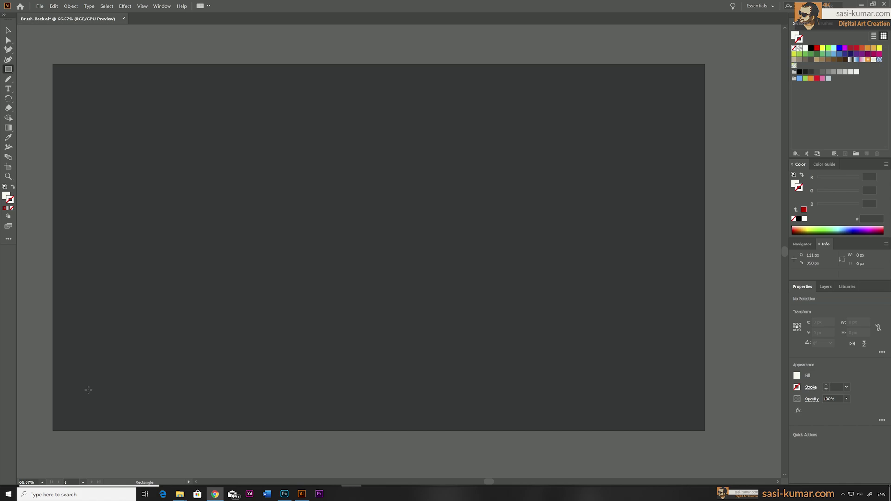
pyautogui.moveTo(85, 391); pyautogui.dragTo(671, 398)
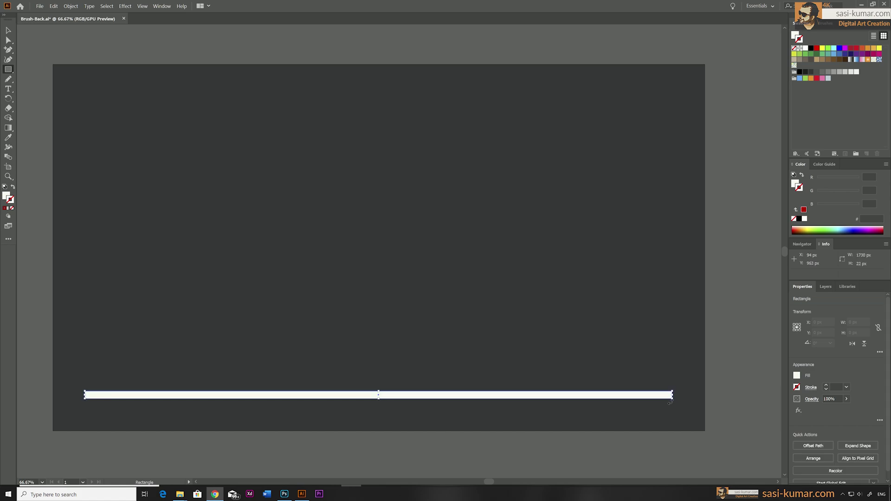
pyautogui.press('v')
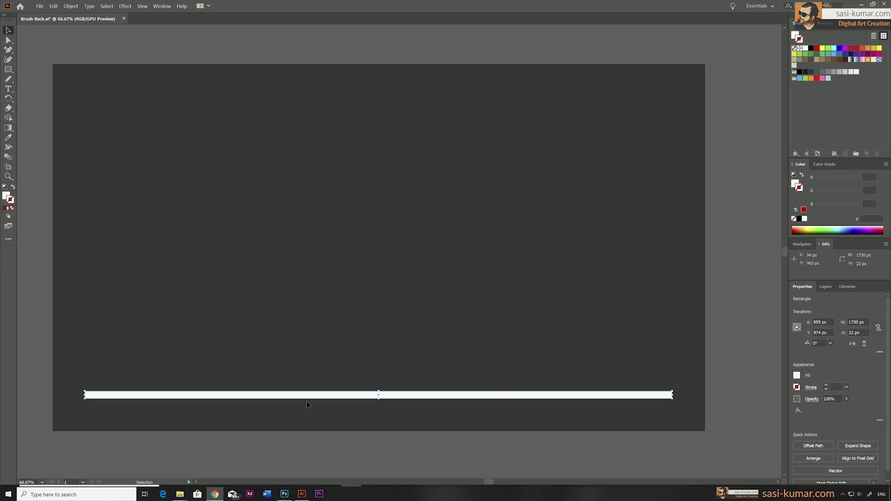
pyautogui.moveTo(310, 398); pyautogui.dragTo(307, 410)
pyautogui.click(375, 455)
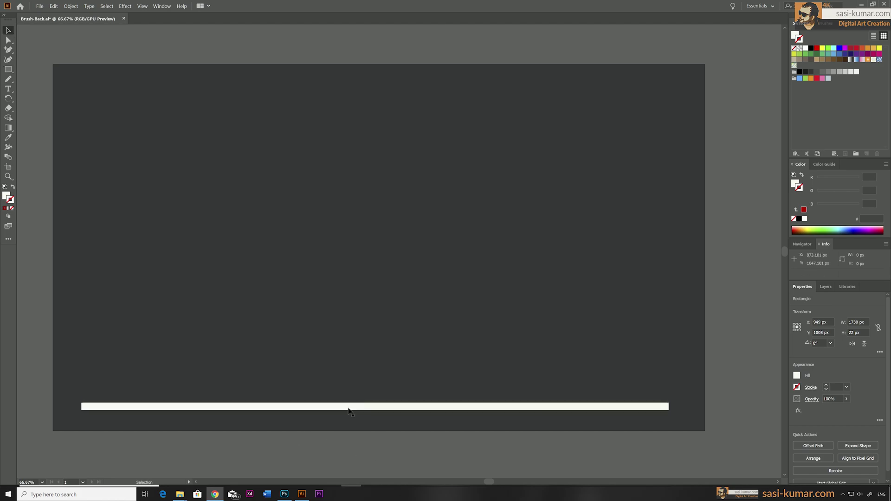
# - Reduce the long bar's height to about 16 px from its upper edge
pyautogui.click(373, 407)
pyautogui.moveTo(375, 402); pyautogui.dragTo(374, 405)
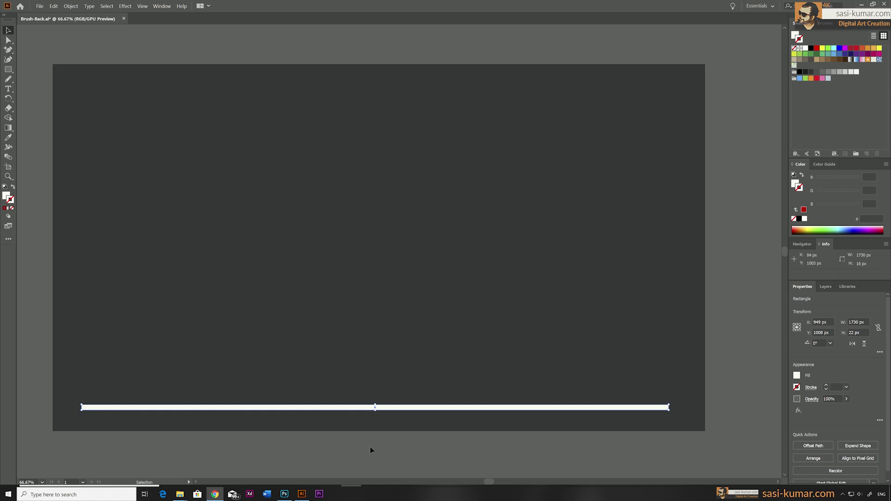
pyautogui.click(371, 450)
pyautogui.press('space')
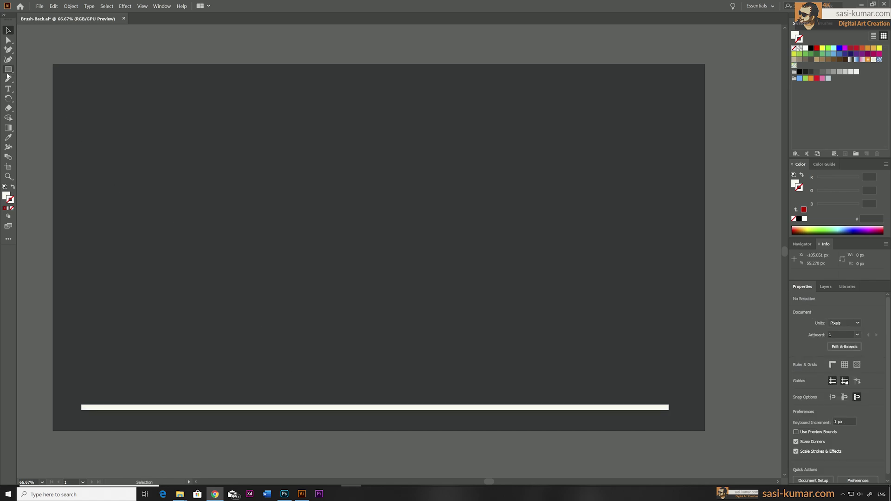
# - Draw a horizontal line about 1728 px long just above the bar and give it the bar's white as a 5 pt stroke without fill
pyautogui.moveTo(8, 69); pyautogui.dragTo(44, 108)
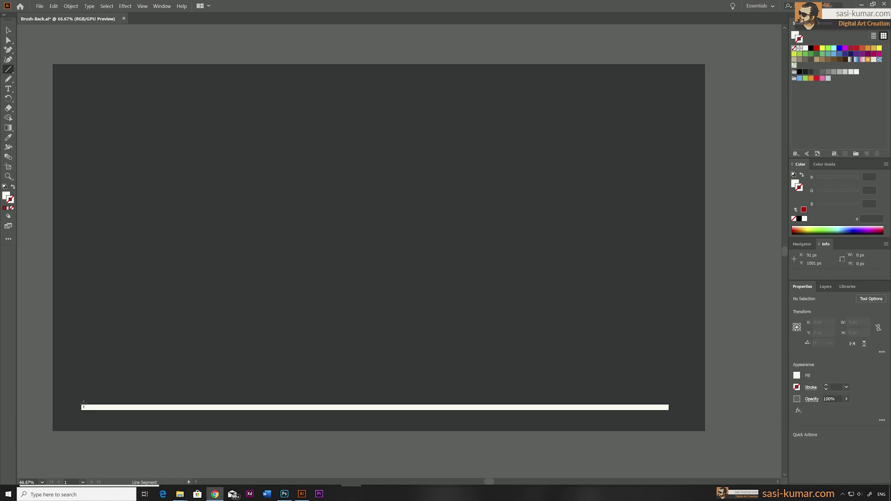
pyautogui.moveTo(81, 402); pyautogui.dragTo(668, 395)
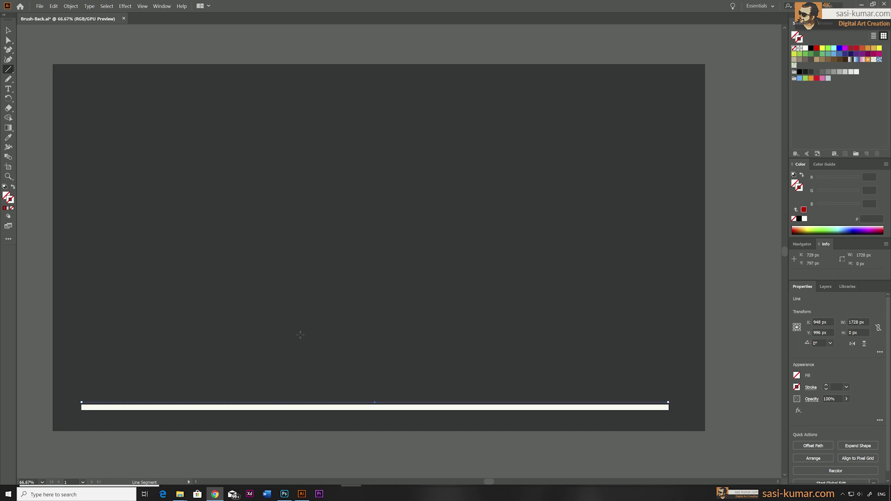
pyautogui.press('i')
pyautogui.click(323, 407)
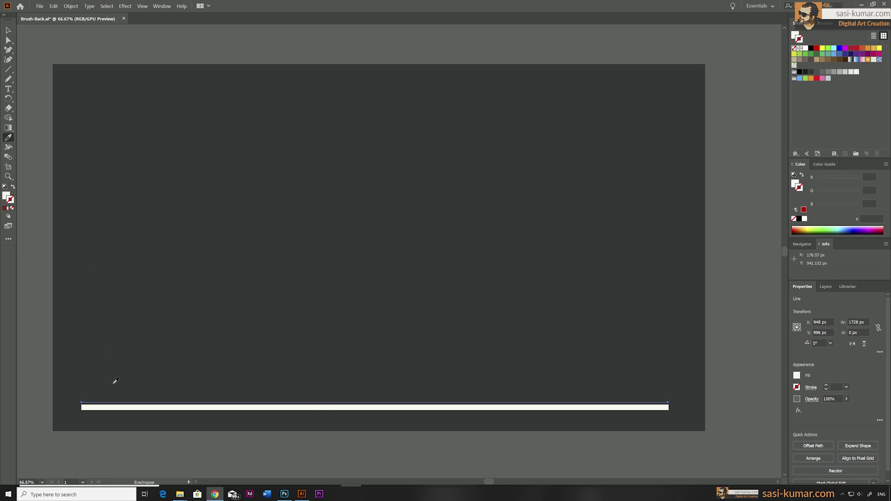
pyautogui.click(13, 187)
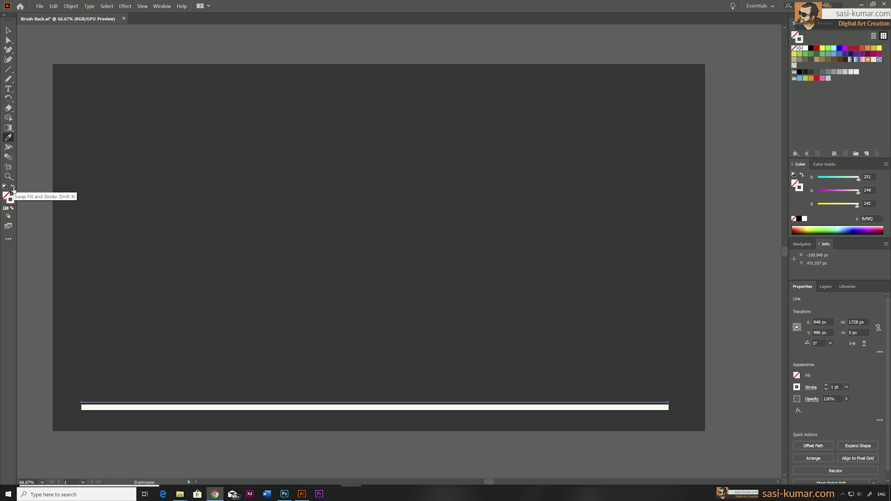
pyautogui.click(826, 385)
pyautogui.click(826, 386)
pyautogui.click(826, 386)
pyautogui.click(826, 386)
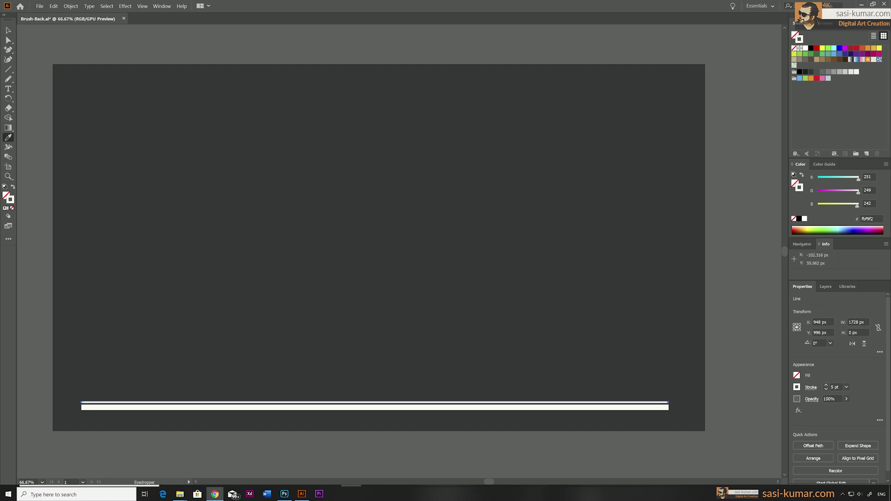
# - Nudge the line up to Y 992 px to widen its spacing from the bar
pyautogui.click(8, 31)
pyautogui.click(271, 426)
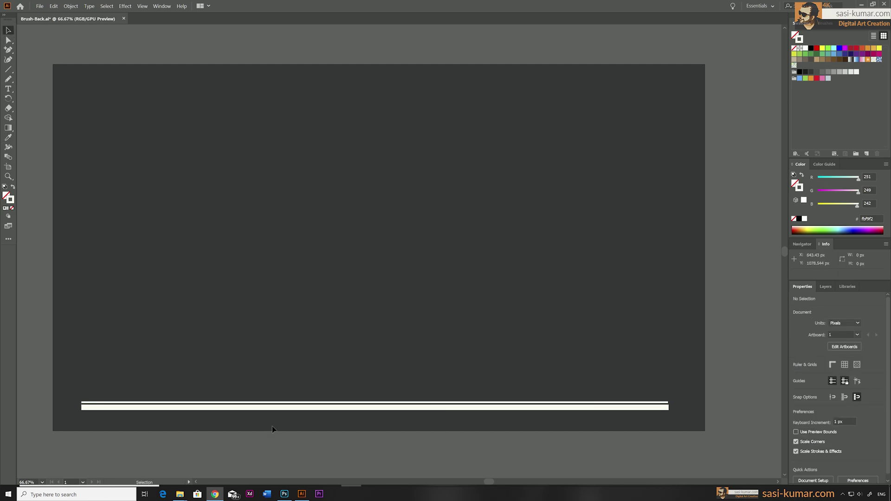
pyautogui.click(282, 405)
pyautogui.press('Up')
pyautogui.press('Up')
pyautogui.press('Up')
pyautogui.press('Up')
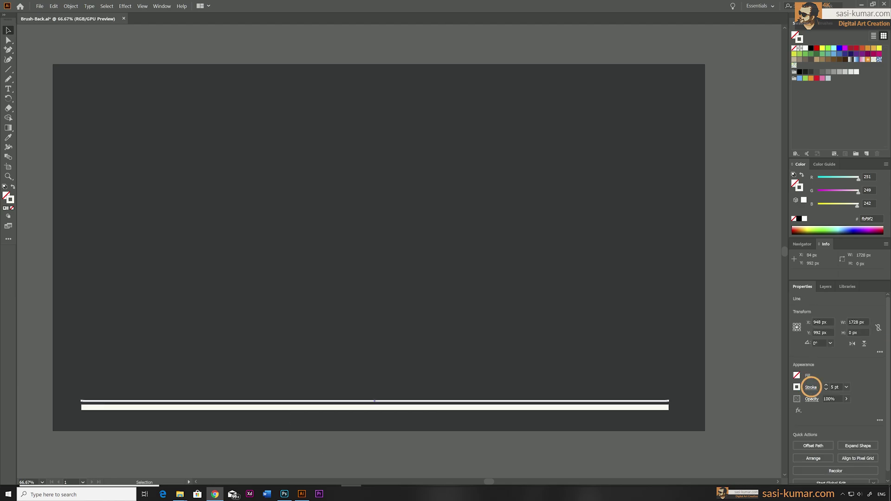
# - Make the line above the bar dashed, with 10 pt dashes and gaps of about the same length
pyautogui.click(811, 387)
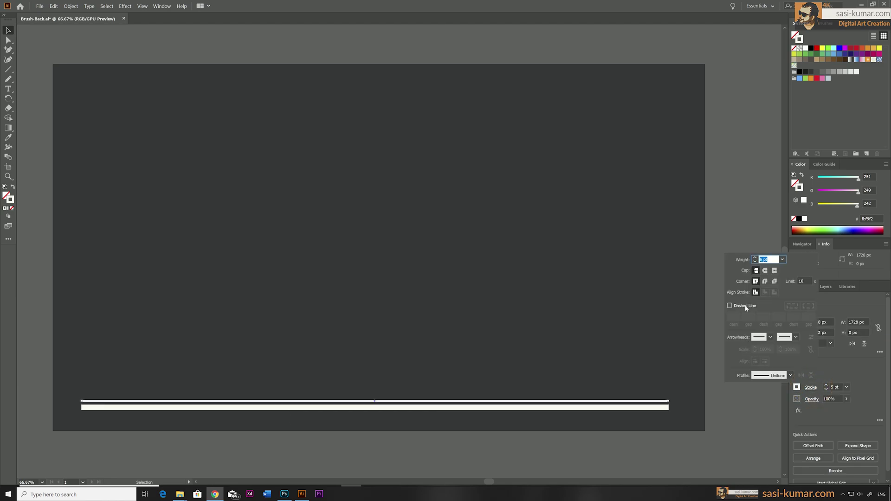
pyautogui.click(745, 306)
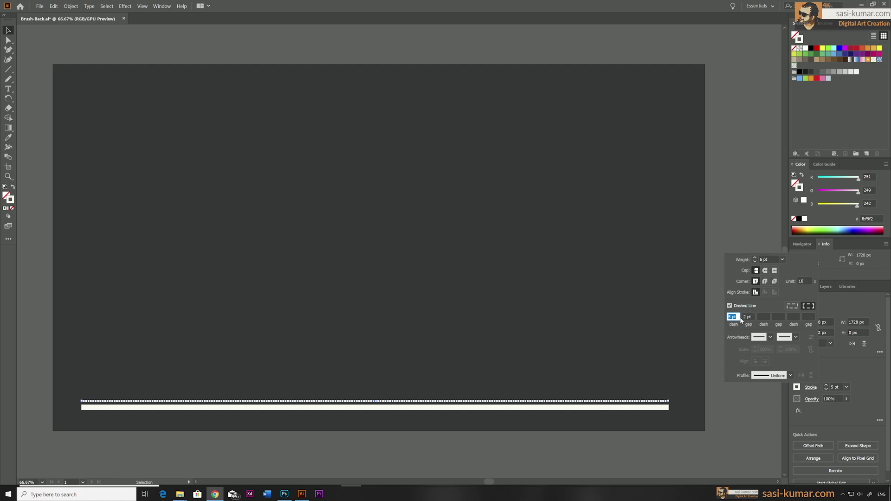
pyautogui.click(733, 316)
pyautogui.write('10')
pyautogui.press('Tab')
pyautogui.write('1')
pyautogui.press('Return')
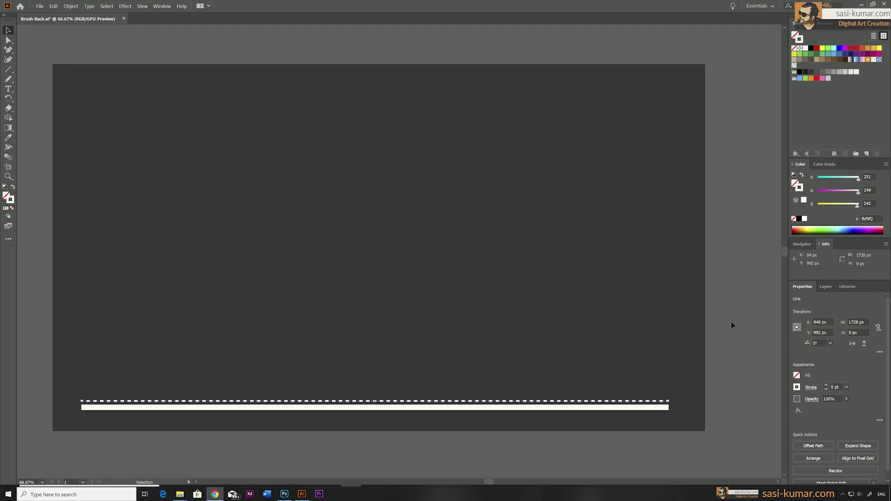
pyautogui.click(51, 34)
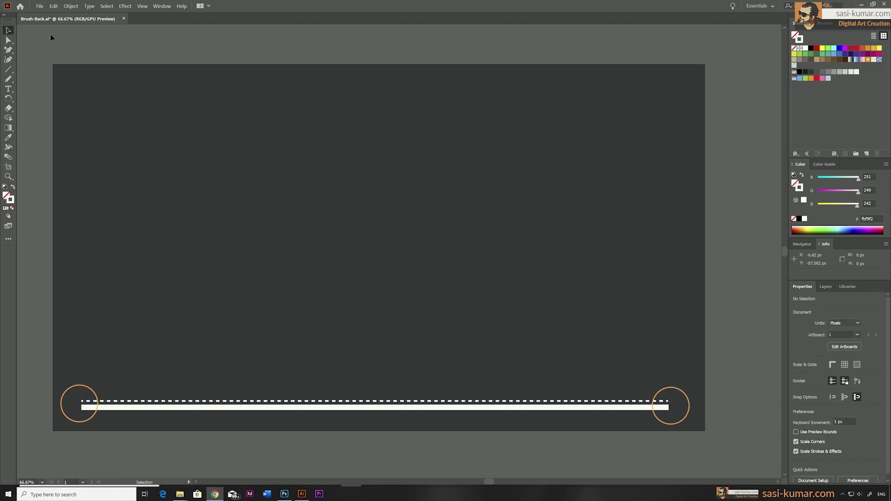
# - Align the end anchor points of the dashed line and the solid bar horizontally
pyautogui.click(8, 40)
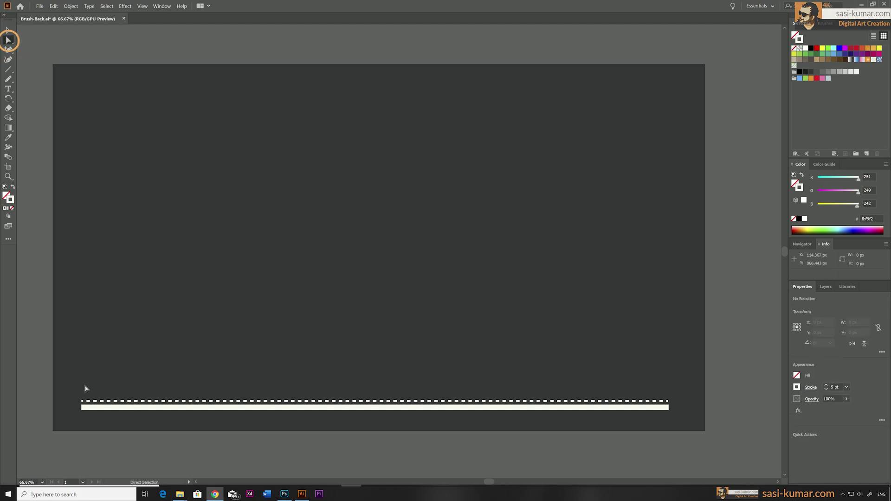
pyautogui.moveTo(83, 424); pyautogui.dragTo(77, 397)
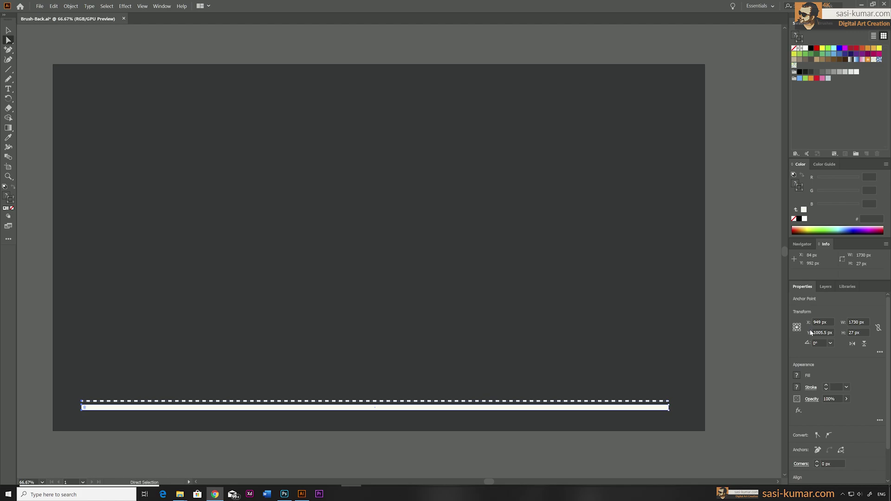
pyautogui.moveTo(819, 281); pyautogui.dragTo(837, 159)
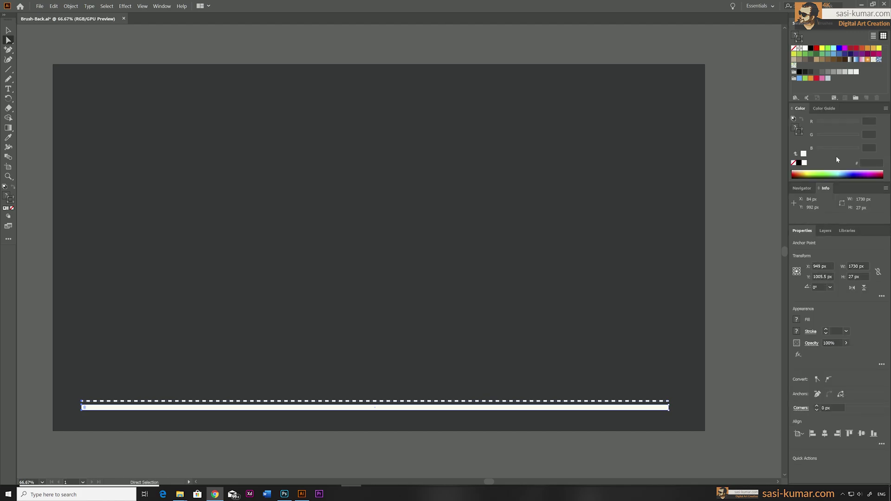
pyautogui.click(880, 444)
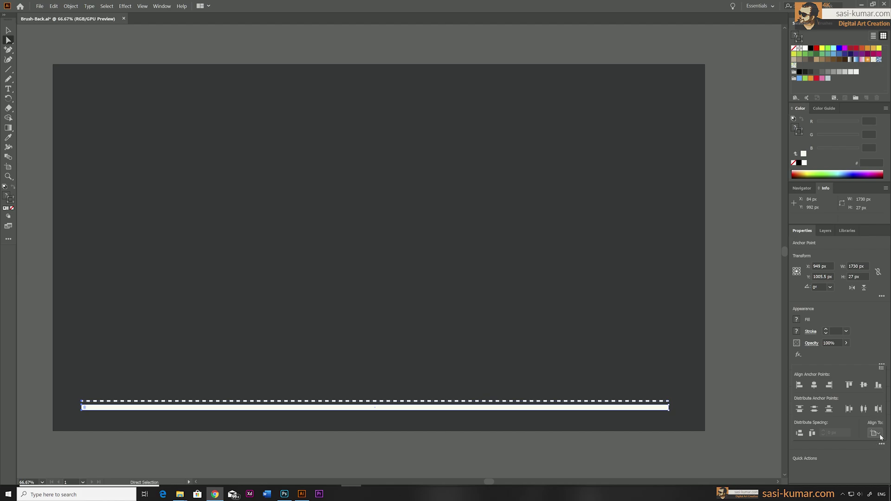
pyautogui.click(875, 433)
pyautogui.click(869, 442)
pyautogui.click(816, 388)
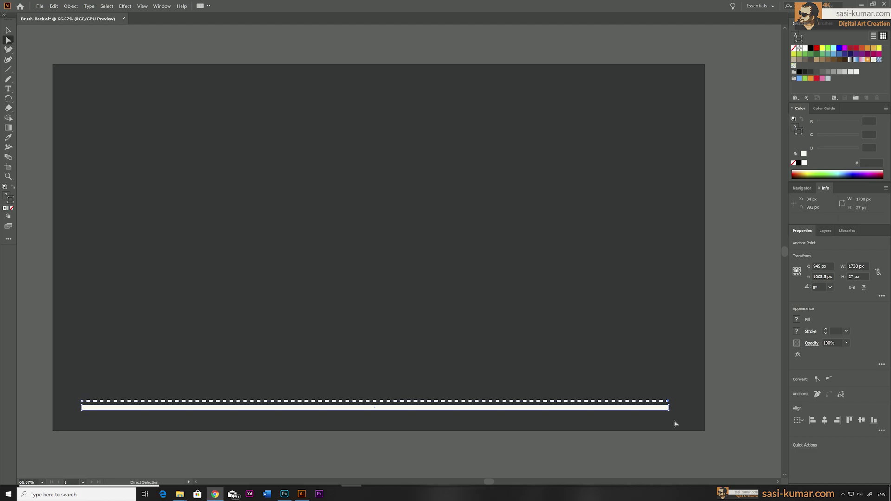
pyautogui.click(8, 31)
pyautogui.click(82, 36)
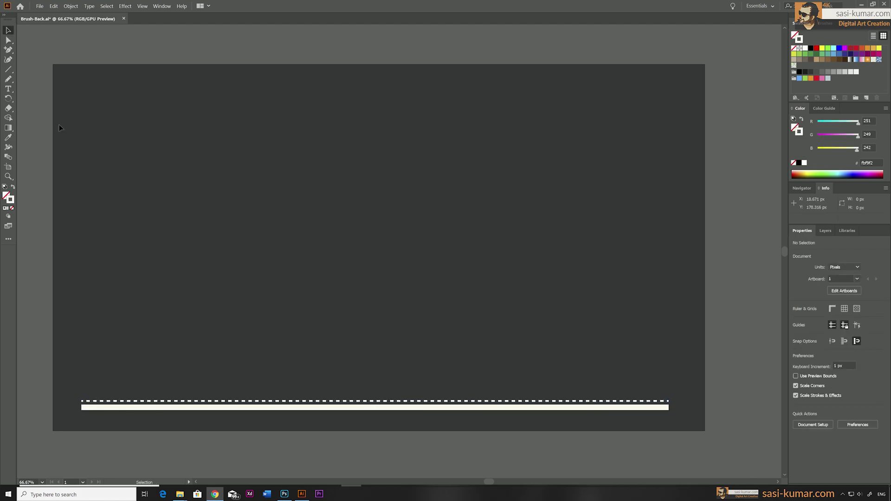
# - Draw a thin upright rectangle about 9 × 233 px near the start of the long bar, with white fill and no stroke
pyautogui.moveTo(7, 69); pyautogui.dragTo(36, 69)
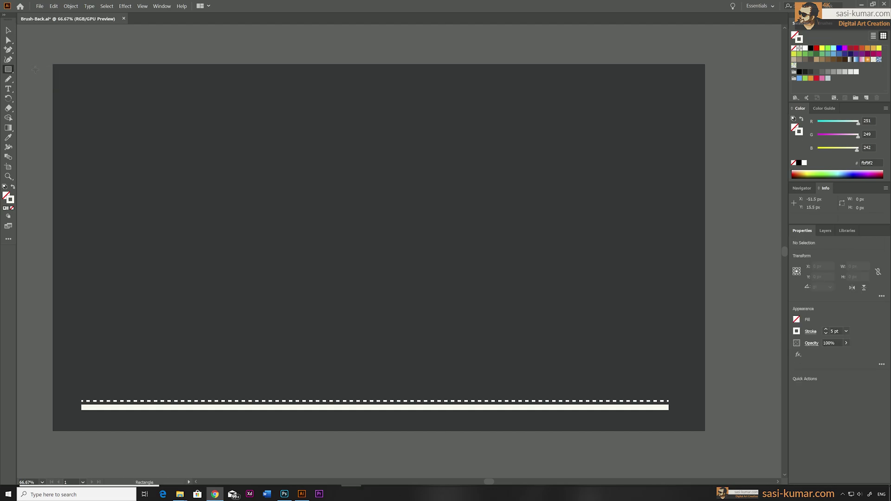
pyautogui.moveTo(117, 326); pyautogui.dragTo(122, 404)
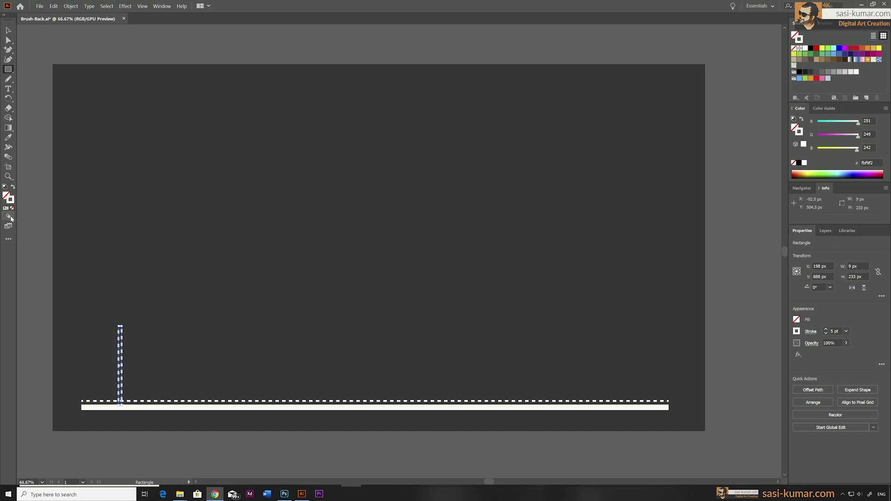
pyautogui.click(13, 187)
# - Draw seven more white uprights of varying heights and widths along the long bar, five tall thin ones and two short ones
pyautogui.moveTo(219, 291); pyautogui.dragTo(221, 402)
pyautogui.moveTo(324, 329); pyautogui.dragTo(327, 405)
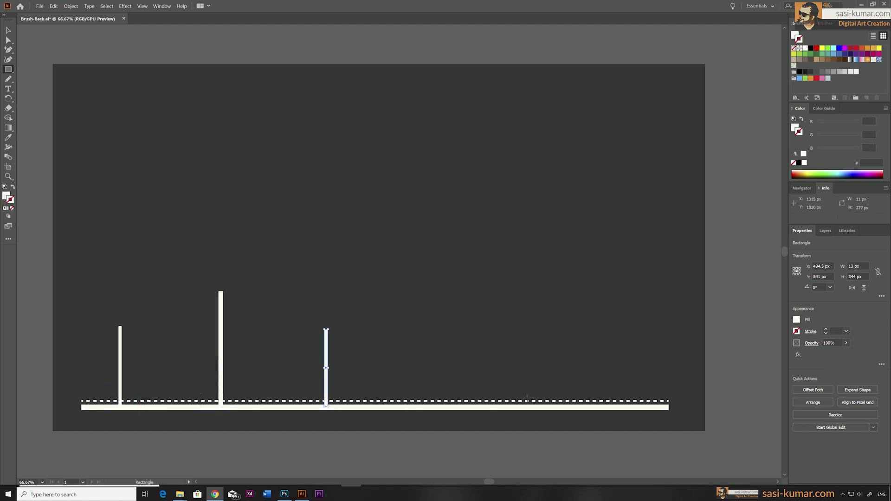
pyautogui.moveTo(398, 282); pyautogui.dragTo(400, 406)
pyautogui.moveTo(495, 339); pyautogui.dragTo(497, 404)
pyautogui.moveTo(626, 308); pyautogui.dragTo(629, 405)
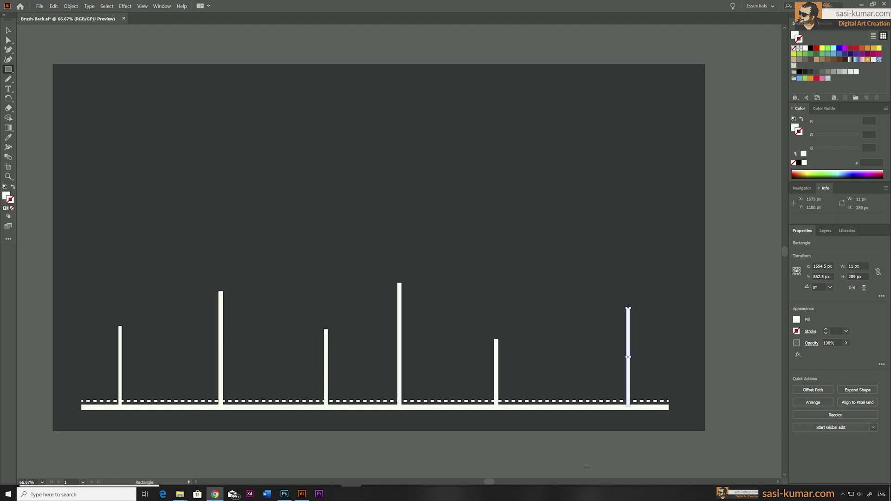
pyautogui.moveTo(563, 383); pyautogui.dragTo(564, 407)
pyautogui.moveTo(150, 381); pyautogui.dragTo(154, 408)
# - Draw seven white upright rectangles of varying sizes floating above the dashed line, between and beside the tall uprights
pyautogui.moveTo(267, 348); pyautogui.dragTo(281, 391)
pyautogui.moveTo(356, 346); pyautogui.dragTo(362, 376)
pyautogui.moveTo(454, 362); pyautogui.dragTo(461, 390)
pyautogui.moveTo(546, 351); pyautogui.dragTo(553, 387)
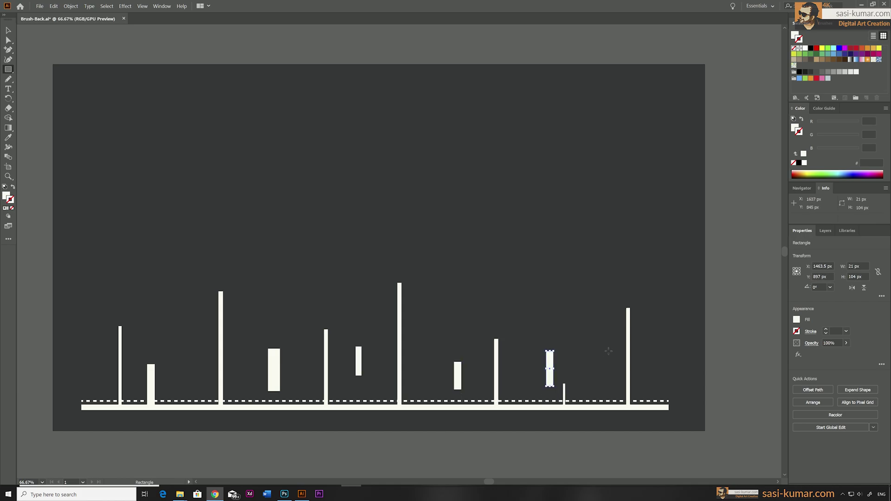
pyautogui.moveTo(609, 351); pyautogui.dragTo(615, 392)
pyautogui.moveTo(654, 358); pyautogui.dragTo(661, 390)
pyautogui.moveTo(82, 359)
pyautogui.mouseDown()
pyautogui.moveTo(88, 389)
pyautogui.moveTo(86, 373)
pyautogui.mouseUp()
pyautogui.click(14, 35)
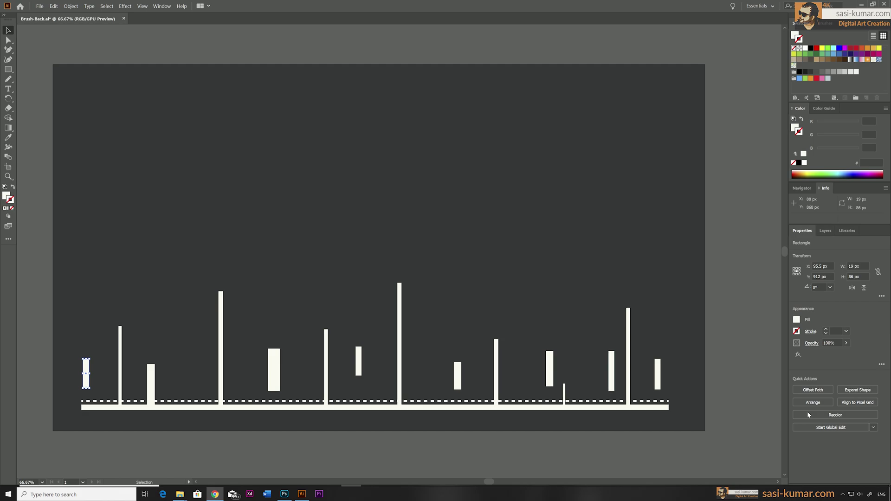
# - Scatter about eighteen small white blocks of varying sizes between the tall uprights, some just above the dashed line and others higher
pyautogui.click(9, 70)
pyautogui.moveTo(101, 324)
pyautogui.mouseDown()
pyautogui.moveTo(106, 334)
pyautogui.moveTo(147, 341)
pyautogui.mouseUp()
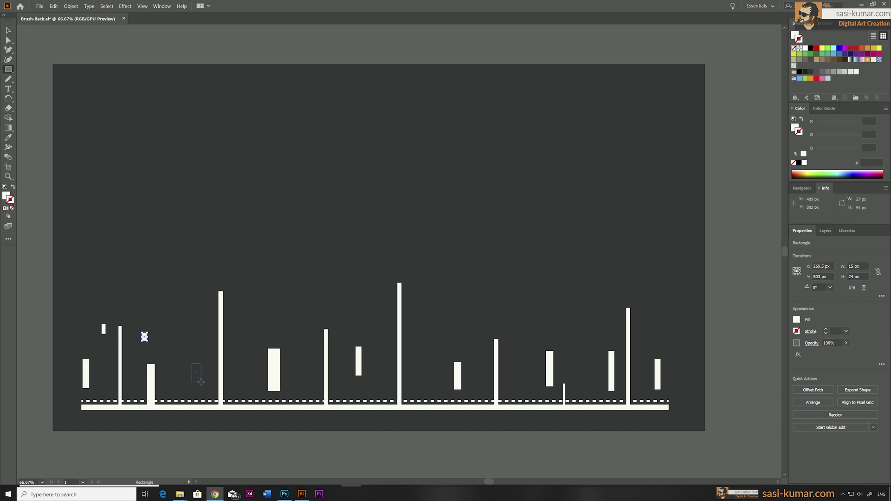
pyautogui.moveTo(192, 363); pyautogui.dragTo(201, 382)
pyautogui.moveTo(201, 317); pyautogui.dragTo(206, 326)
pyautogui.moveTo(235, 372); pyautogui.dragTo(241, 388)
pyautogui.moveTo(246, 312); pyautogui.dragTo(250, 327)
pyautogui.moveTo(308, 369); pyautogui.dragTo(317, 388)
pyautogui.moveTo(294, 313); pyautogui.dragTo(304, 327)
pyautogui.moveTo(375, 331); pyautogui.dragTo(385, 342)
pyautogui.moveTo(379, 368)
pyautogui.mouseDown()
pyautogui.moveTo(388, 382)
pyautogui.moveTo(347, 387)
pyautogui.mouseUp()
pyautogui.moveTo(420, 290); pyautogui.dragTo(427, 304)
pyautogui.moveTo(425, 366); pyautogui.dragTo(430, 382)
pyautogui.moveTo(471, 318); pyautogui.dragTo(474, 329)
pyautogui.moveTo(525, 352); pyautogui.dragTo(532, 375)
pyautogui.moveTo(647, 326); pyautogui.dragTo(654, 340)
pyautogui.moveTo(574, 329); pyautogui.dragTo(580, 338)
pyautogui.moveTo(585, 377); pyautogui.dragTo(590, 387)
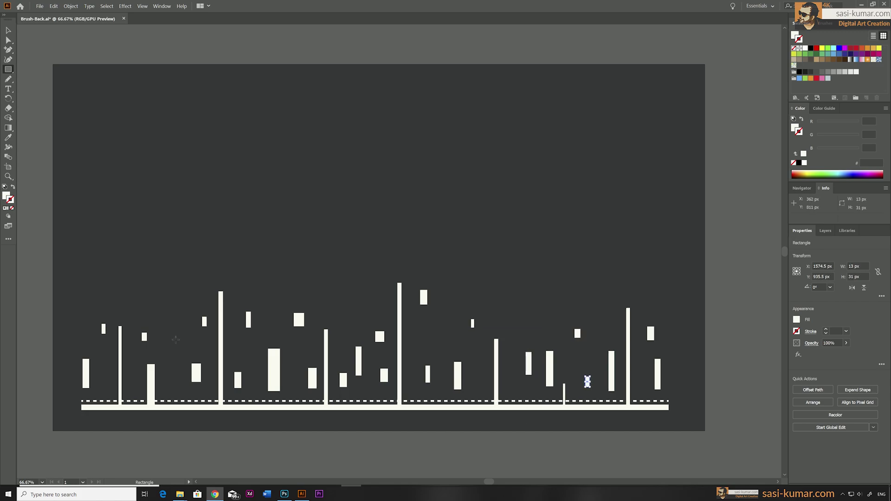
# - Draw eight flat horizontal white bars of varying widths among the small blocks between the tall uprights
pyautogui.moveTo(175, 339); pyautogui.dragTo(203, 345)
pyautogui.moveTo(357, 312); pyautogui.dragTo(378, 317)
pyautogui.moveTo(230, 347); pyautogui.dragTo(252, 352)
pyautogui.moveTo(87, 346); pyautogui.dragTo(107, 349)
pyautogui.moveTo(411, 338); pyautogui.dragTo(436, 346)
pyautogui.moveTo(507, 384); pyautogui.dragTo(528, 390)
pyautogui.moveTo(598, 334); pyautogui.dragTo(653, 355)
# - Scatter tiny white rectangles in a loose band above the existing blocks, across the full length of the pattern
pyautogui.moveTo(96, 273); pyautogui.dragTo(104, 284)
pyautogui.moveTo(133, 246); pyautogui.dragTo(138, 254)
pyautogui.moveTo(193, 278); pyautogui.dragTo(199, 285)
pyautogui.moveTo(251, 236); pyautogui.dragTo(256, 242)
pyautogui.moveTo(260, 280); pyautogui.dragTo(266, 285)
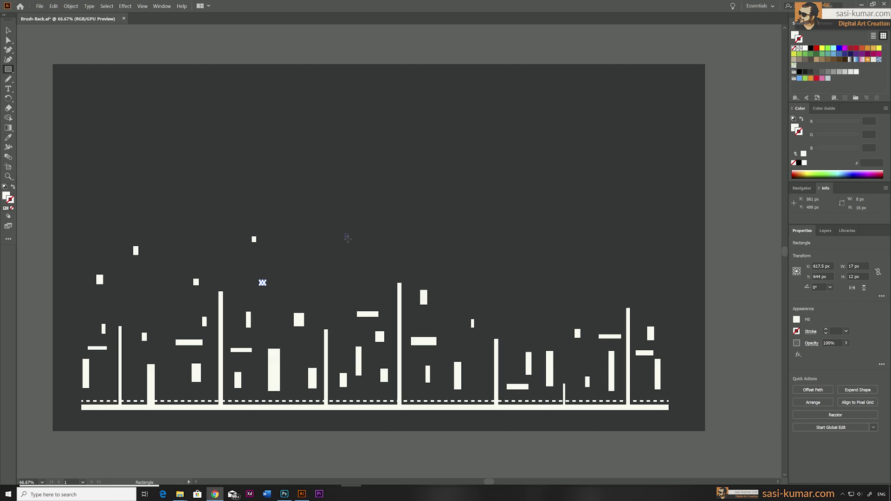
pyautogui.moveTo(328, 274); pyautogui.dragTo(333, 282)
pyautogui.moveTo(345, 233); pyautogui.dragTo(348, 239)
pyautogui.moveTo(392, 247); pyautogui.dragTo(397, 254)
pyautogui.moveTo(439, 278); pyautogui.dragTo(443, 284)
pyautogui.moveTo(515, 310); pyautogui.dragTo(516, 310)
pyautogui.moveTo(557, 299); pyautogui.dragTo(560, 303)
pyautogui.moveTo(591, 279); pyautogui.dragTo(596, 285)
pyautogui.moveTo(643, 268); pyautogui.dragTo(647, 276)
pyautogui.moveTo(646, 228); pyautogui.dragTo(648, 231)
pyautogui.moveTo(603, 225); pyautogui.dragTo(608, 232)
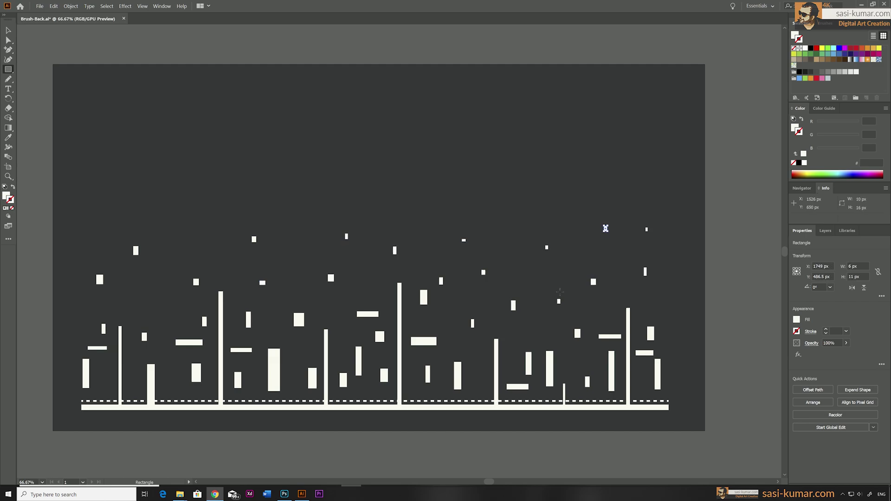
pyautogui.moveTo(545, 246); pyautogui.dragTo(548, 249)
# - Add sparser tiny specks higher up, plus a few thin slivers and flat dashes filling gaps in the upper part of the pattern
pyautogui.moveTo(363, 199); pyautogui.dragTo(366, 202)
pyautogui.moveTo(518, 200); pyautogui.dragTo(520, 203)
pyautogui.moveTo(608, 173); pyautogui.dragTo(611, 179)
pyautogui.moveTo(454, 188); pyautogui.dragTo(456, 194)
pyautogui.moveTo(302, 228); pyautogui.dragTo(305, 240)
pyautogui.moveTo(354, 265); pyautogui.dragTo(376, 267)
pyautogui.moveTo(291, 262); pyautogui.dragTo(296, 274)
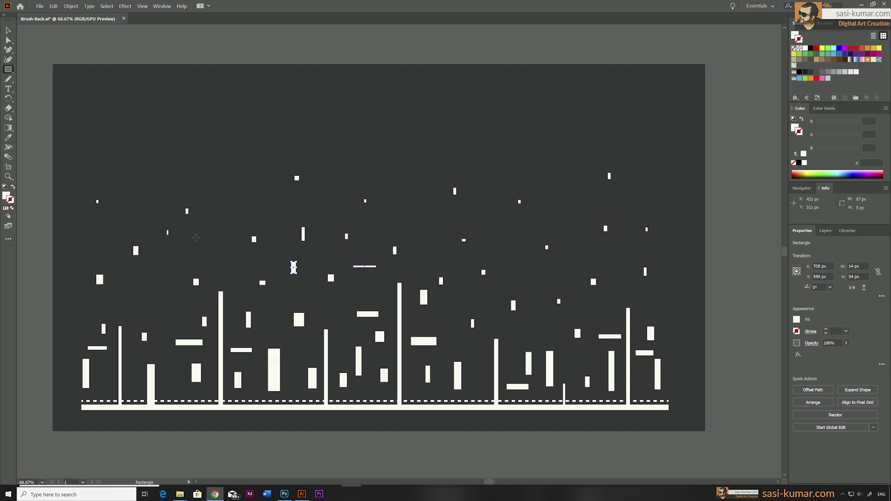
pyautogui.moveTo(188, 240); pyautogui.dragTo(189, 247)
pyautogui.moveTo(147, 277); pyautogui.dragTo(155, 284)
pyautogui.moveTo(431, 213); pyautogui.dragTo(437, 233)
pyautogui.moveTo(574, 198); pyautogui.dragTo(589, 206)
pyautogui.press('v')
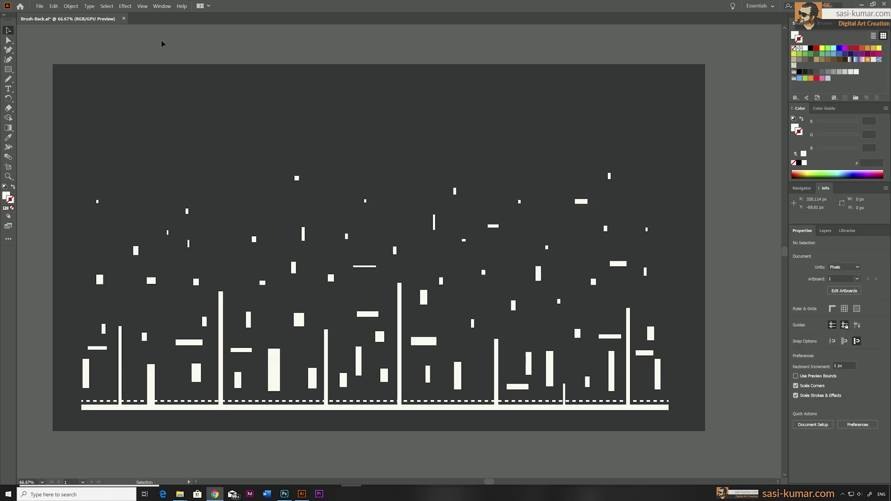
# - Expand the fill and stroke of all the pattern artwork
pyautogui.hotkey('ctrl', 'a')
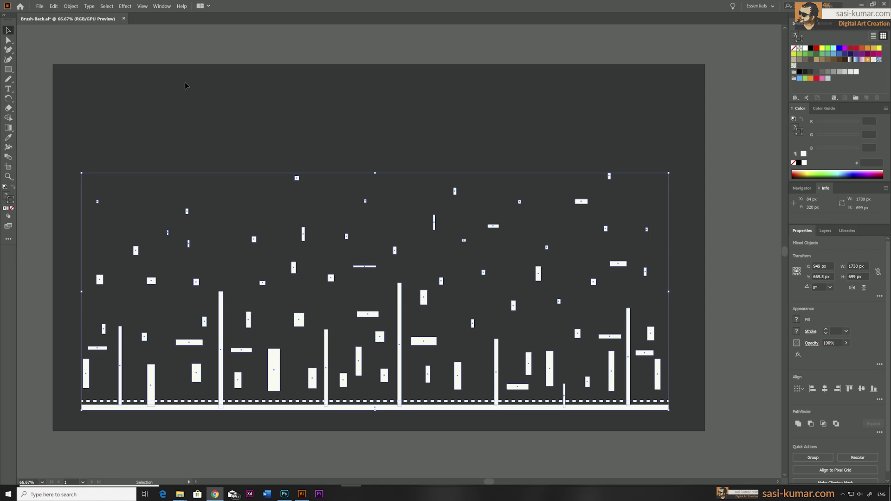
pyautogui.click(71, 6)
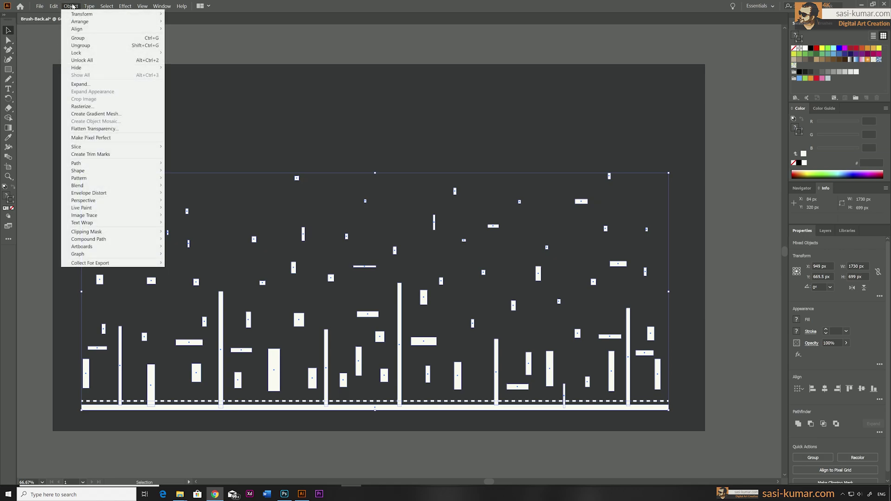
pyautogui.click(84, 84)
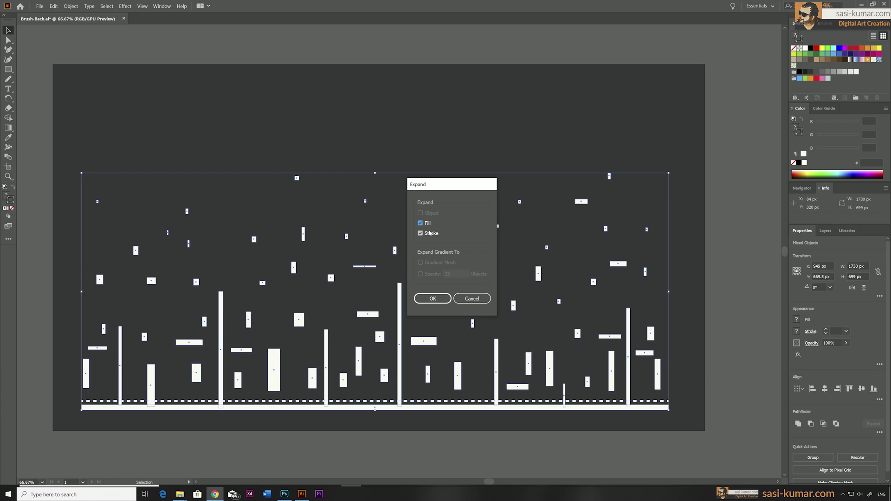
pyautogui.click(432, 298)
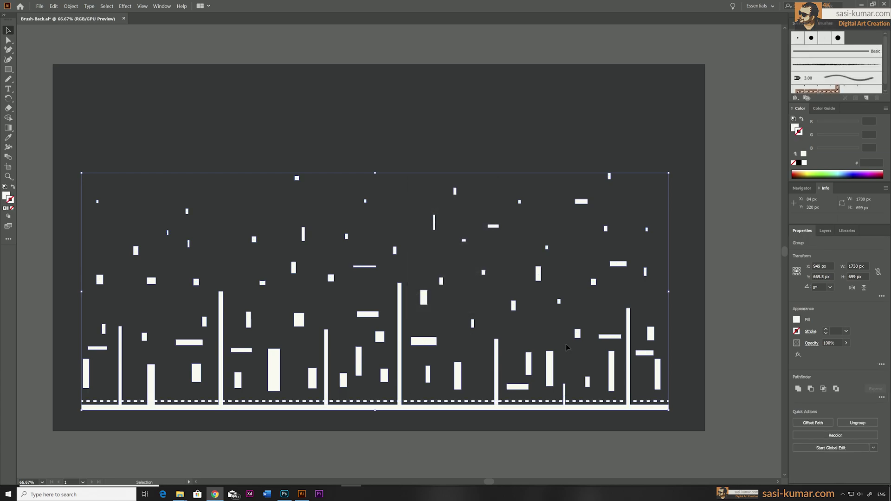
# - Recolour the expanded pattern group to near-black #111111 and move it up to about X 957, Y 423.5 px
pyautogui.press('i')
pyautogui.click(541, 120)
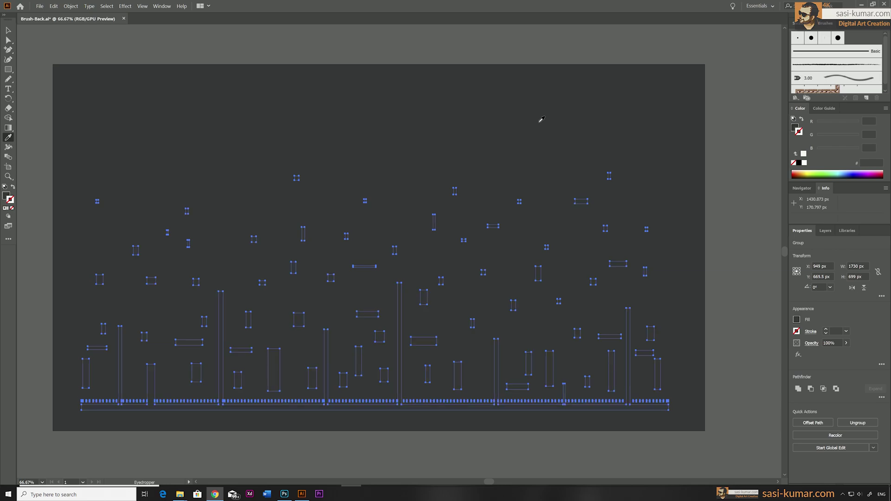
pyautogui.doubleClick(6, 195)
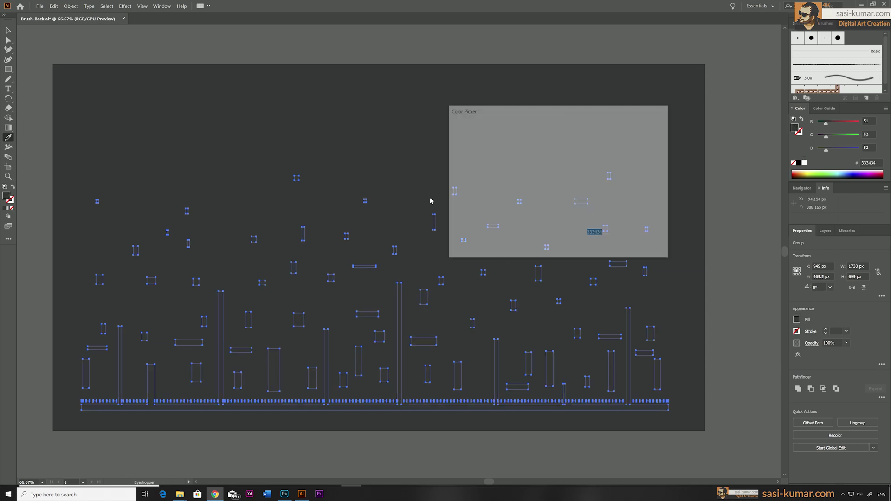
pyautogui.click(643, 136)
pyautogui.press('v')
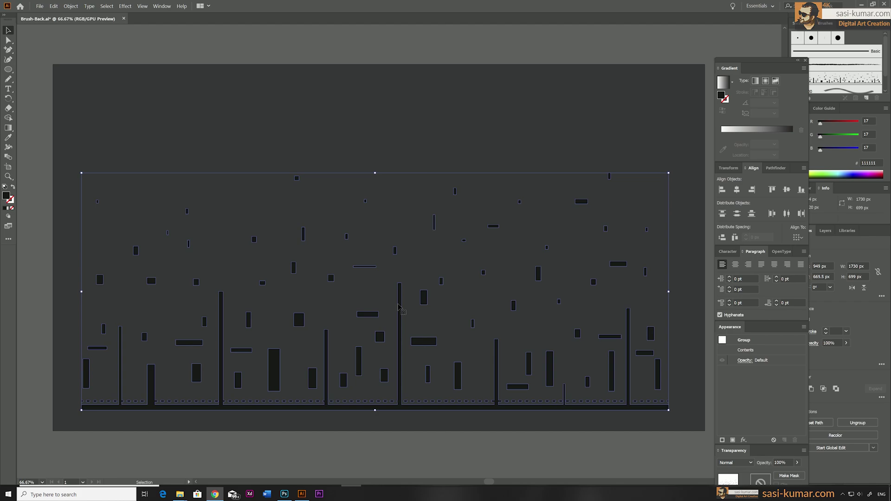
pyautogui.moveTo(399, 307); pyautogui.dragTo(402, 224)
pyautogui.click(48, 61)
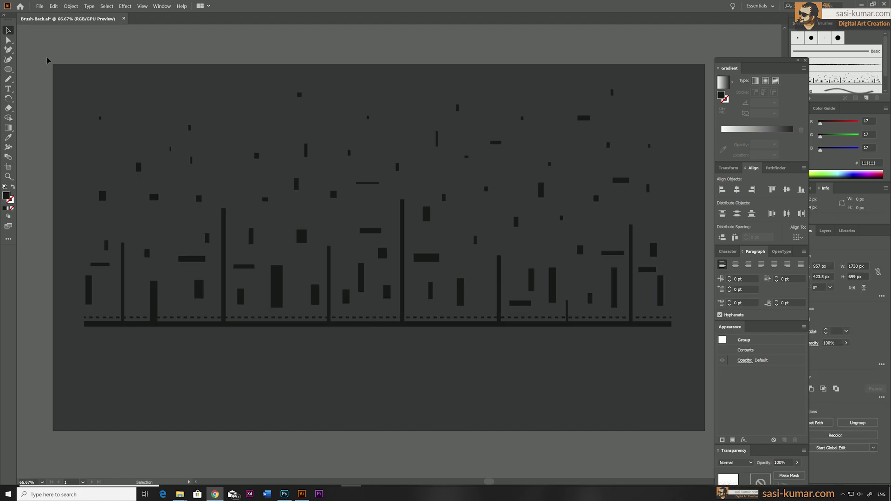
# - Draw a filled rectangle about 1730 × 205 px directly beneath the long bar, matching its full length
pyautogui.moveTo(8, 69); pyautogui.dragTo(47, 69)
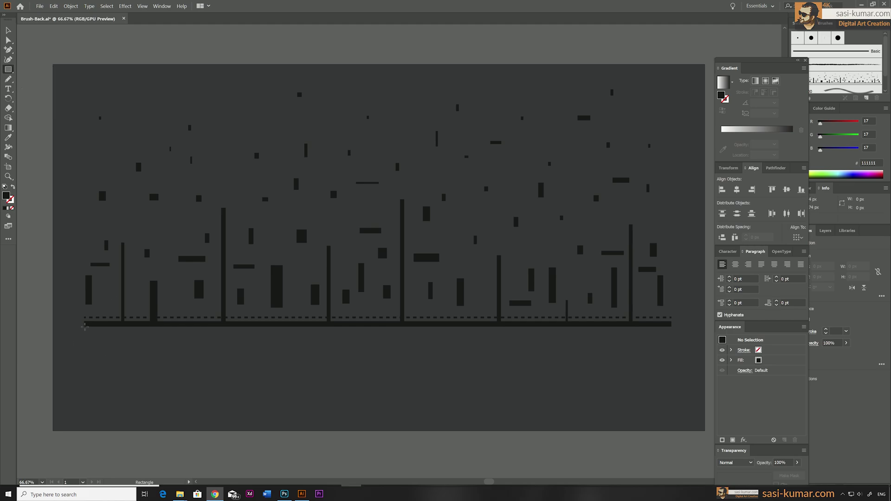
pyautogui.moveTo(85, 327); pyautogui.dragTo(671, 396)
pyautogui.click(8, 30)
pyautogui.click(49, 383)
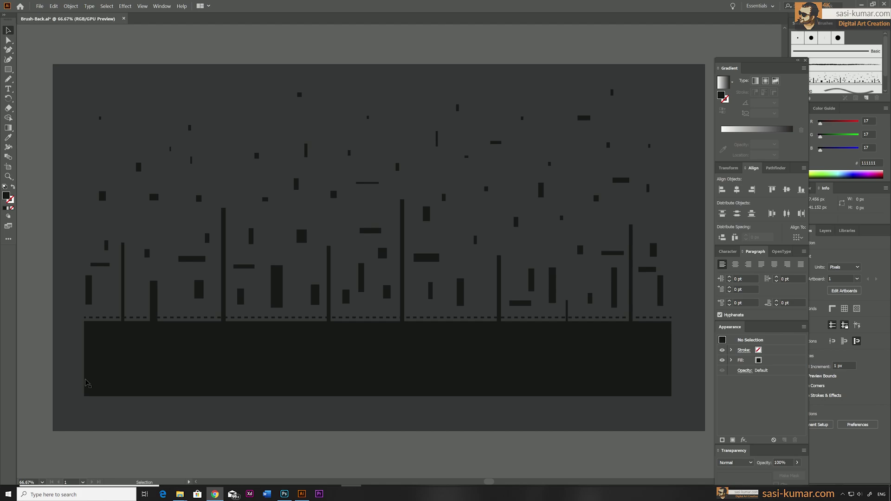
# - Examine both ends of the new rectangle up close for alignment with the ends of the long bar
pyautogui.click(91, 363)
pyautogui.hotkey('ctrl', '+')
pyautogui.hotkey('ctrl', '+')
pyautogui.hotkey('ctrl', '+')
pyautogui.press('space')
pyautogui.moveTo(121, 282); pyautogui.dragTo(426, 330)
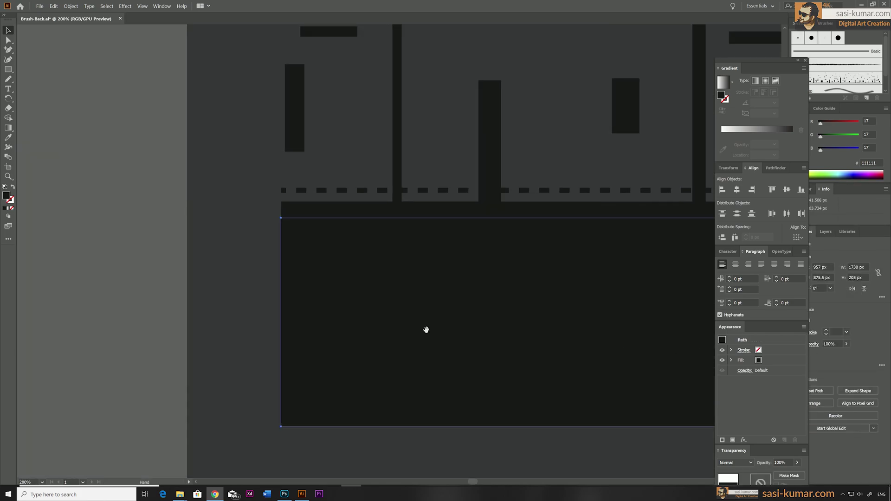
pyautogui.click(232, 378)
pyautogui.press('space')
pyautogui.moveTo(534, 388); pyautogui.dragTo(5, 338)
pyautogui.moveTo(673, 344); pyautogui.dragTo(28, 341)
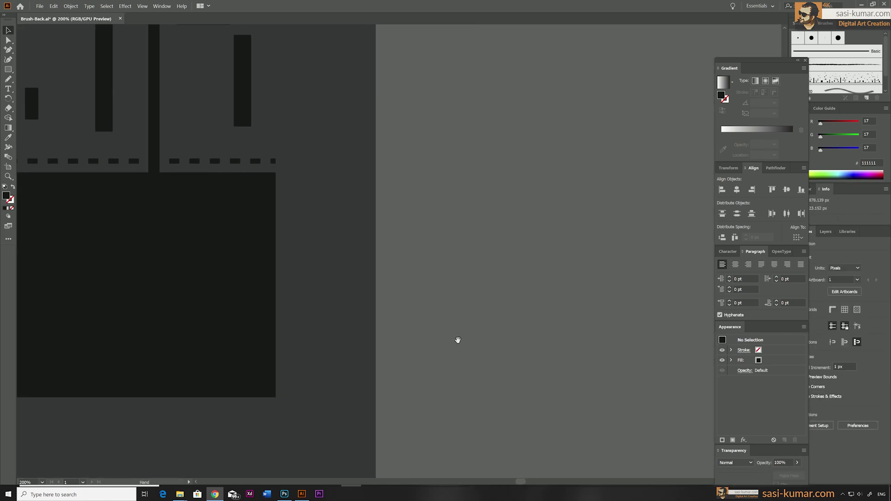
pyautogui.moveTo(458, 340); pyautogui.dragTo(369, 342)
pyautogui.hotkey('ctrl', '-')
pyautogui.hotkey('ctrl', '-')
pyautogui.hotkey('ctrl', '-')
pyautogui.hotkey('ctrl', '-')
pyautogui.hotkey('ctrl', '-')
pyautogui.press('space')
pyautogui.moveTo(348, 235); pyautogui.dragTo(512, 306)
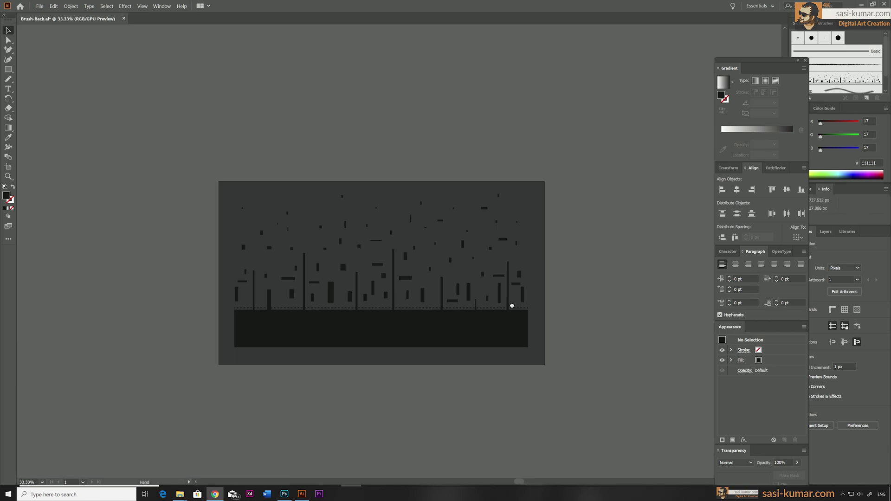
pyautogui.scroll(2, 512, 305)
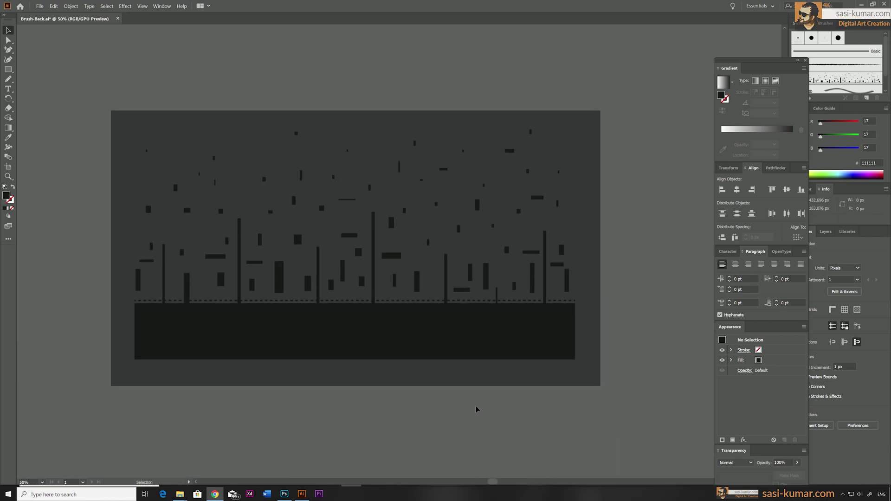
# - Shorten the rectangle beneath the bar to about 129 px high and remove its fill, leaving it invisible
pyautogui.click(371, 348)
pyautogui.moveTo(355, 359); pyautogui.dragTo(360, 341)
pyautogui.click(402, 475)
pyautogui.click(410, 330)
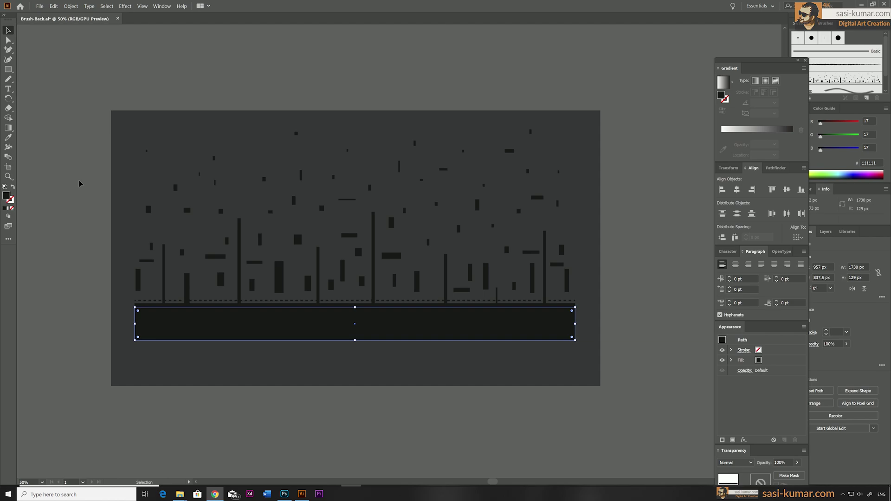
pyautogui.click(12, 209)
pyautogui.click(545, 447)
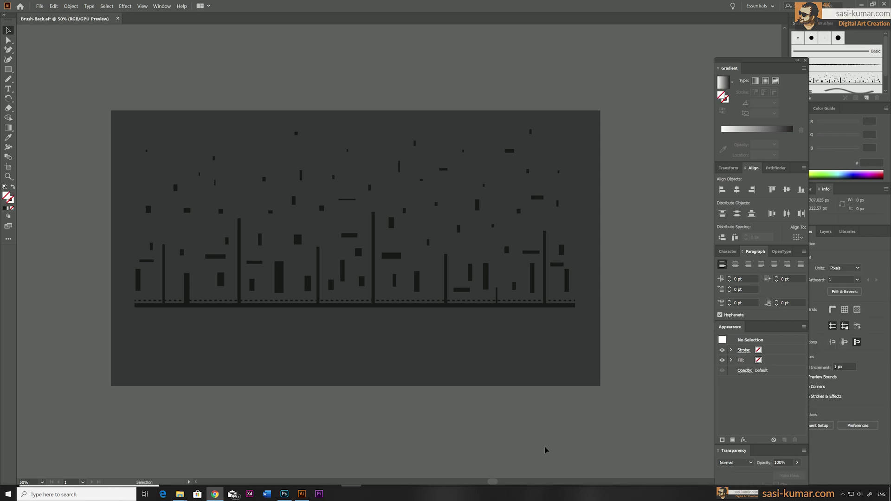
# - Select all the artwork, including the invisible rectangle, and start a new Art Brush from it
pyautogui.hotkey('ctrl', 'a')
pyautogui.click(466, 419)
pyautogui.hotkey('ctrl', 'a')
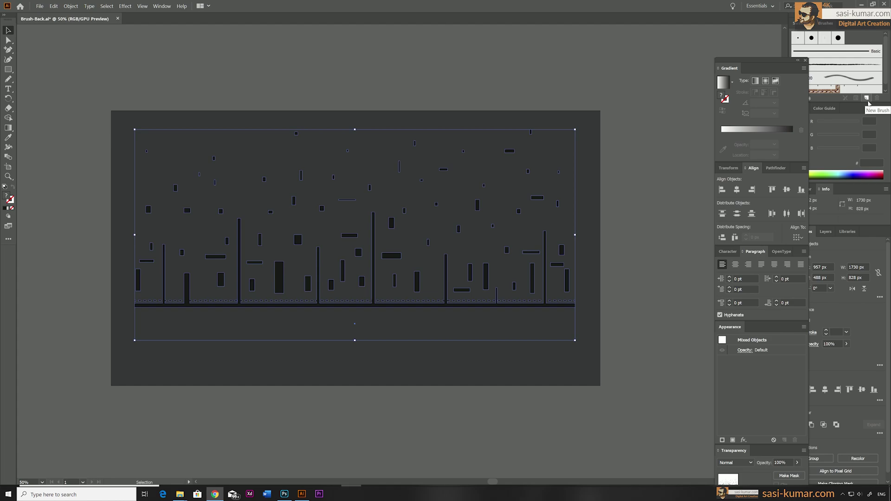
pyautogui.click(867, 100)
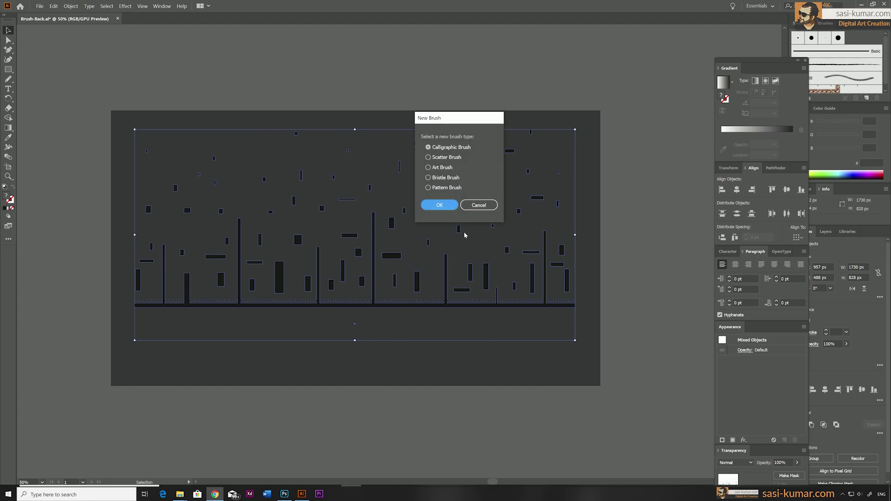
pyautogui.click(442, 170)
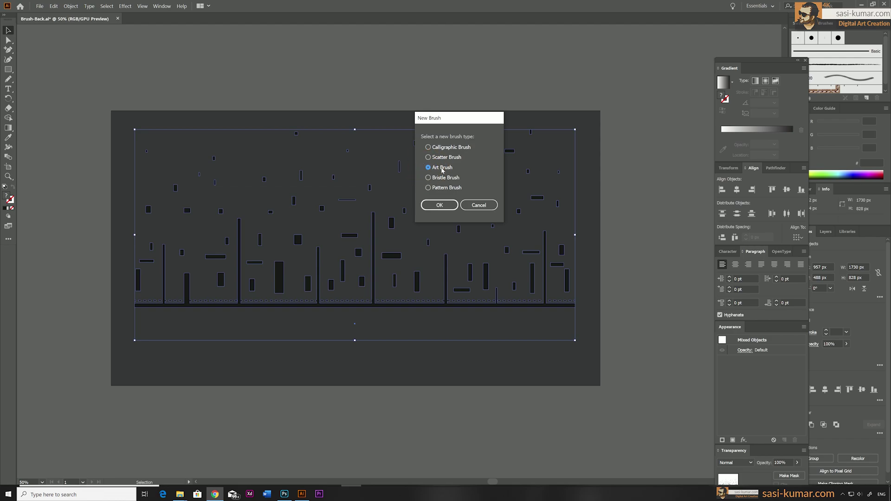
pyautogui.click(448, 208)
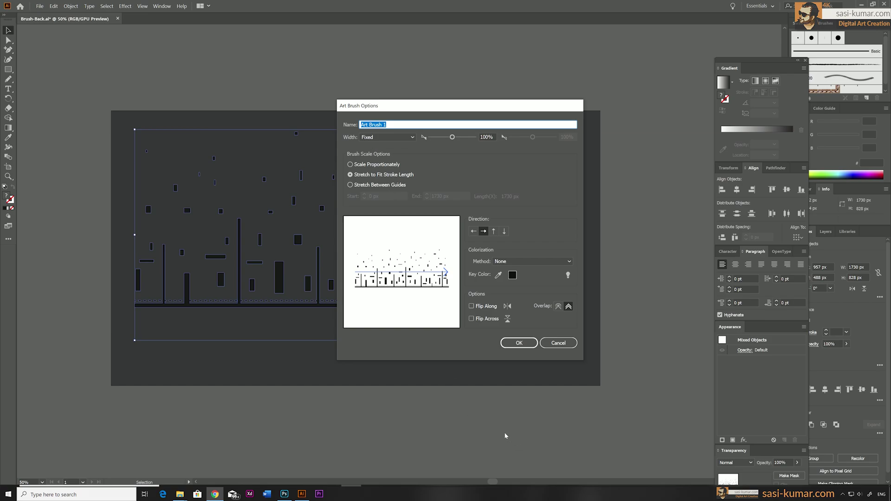
# - Set the art brush's colorization method to Tints and Shades, name it bg, and create it
pyautogui.click(541, 264)
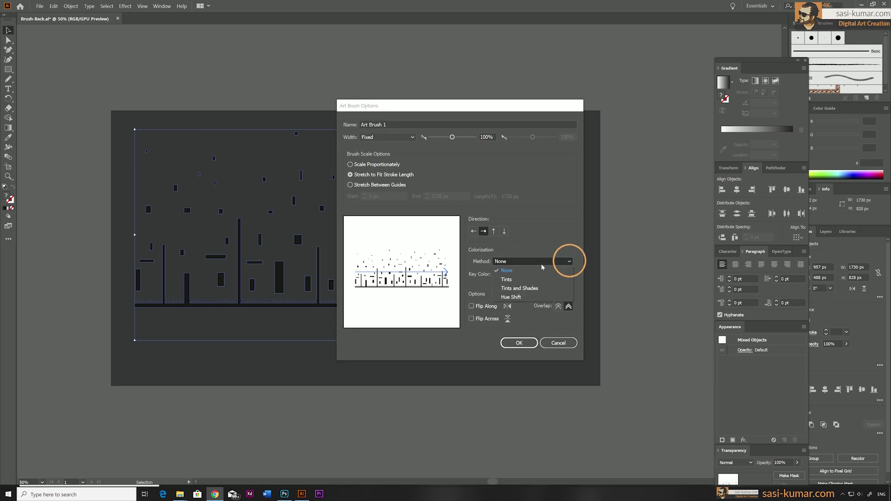
pyautogui.click(530, 289)
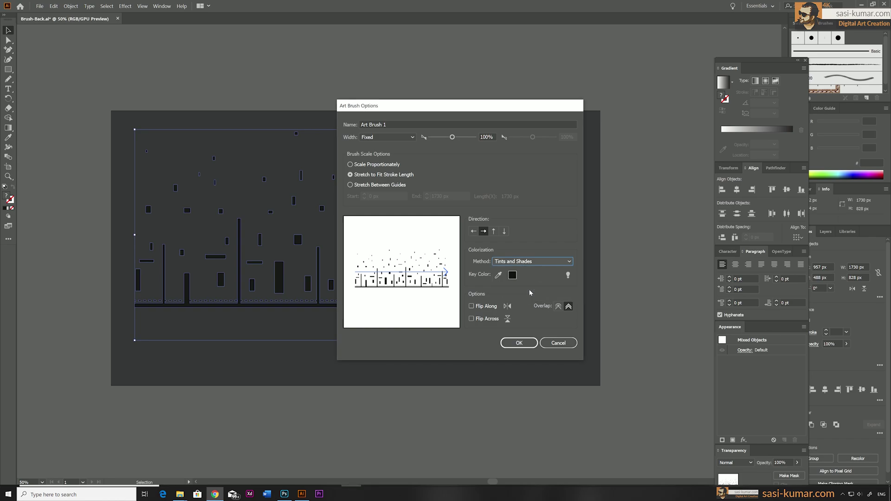
pyautogui.click(398, 124)
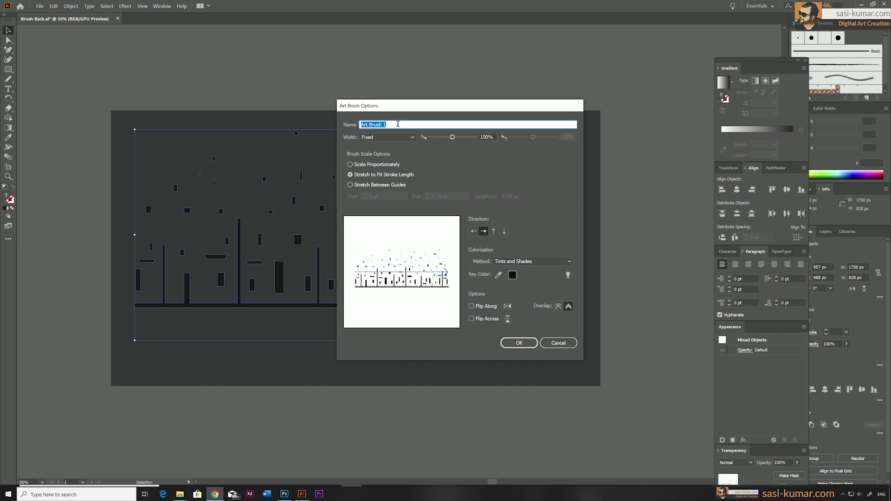
pyautogui.write('bg')
pyautogui.click(527, 344)
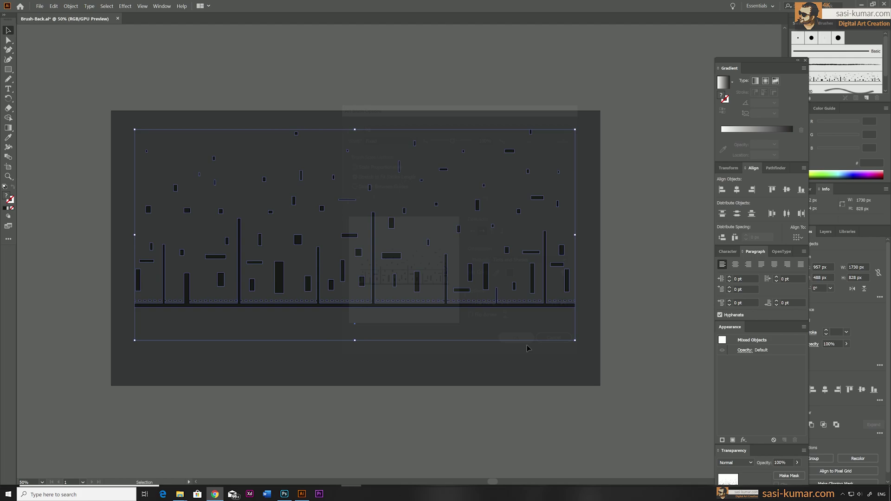
# - Close the floating panels and delete the original pattern group from the artboard
pyautogui.click(805, 61)
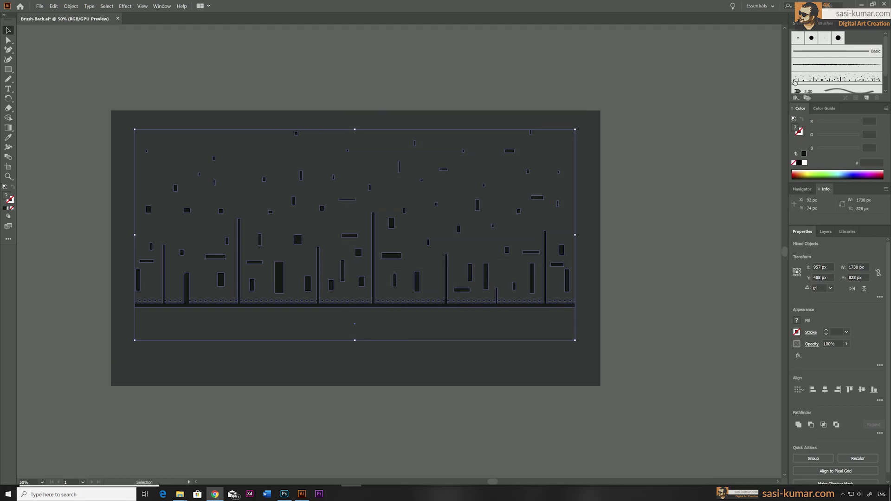
pyautogui.click(747, 96)
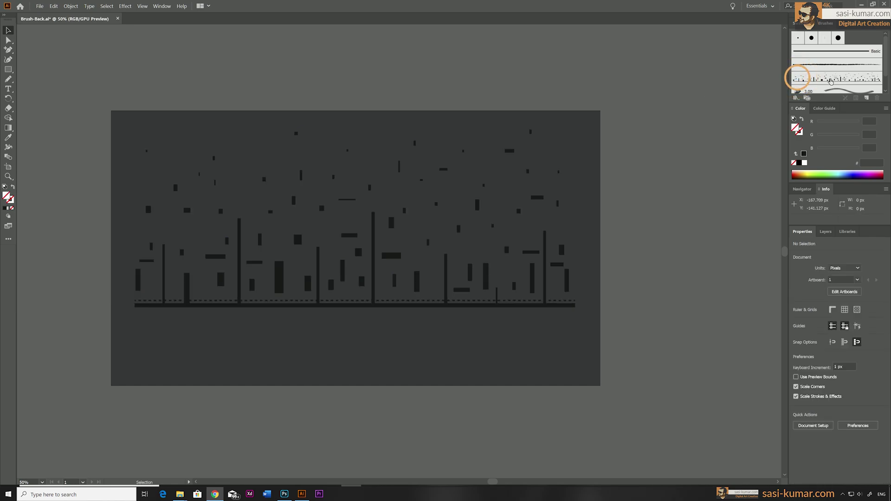
pyautogui.click(831, 80)
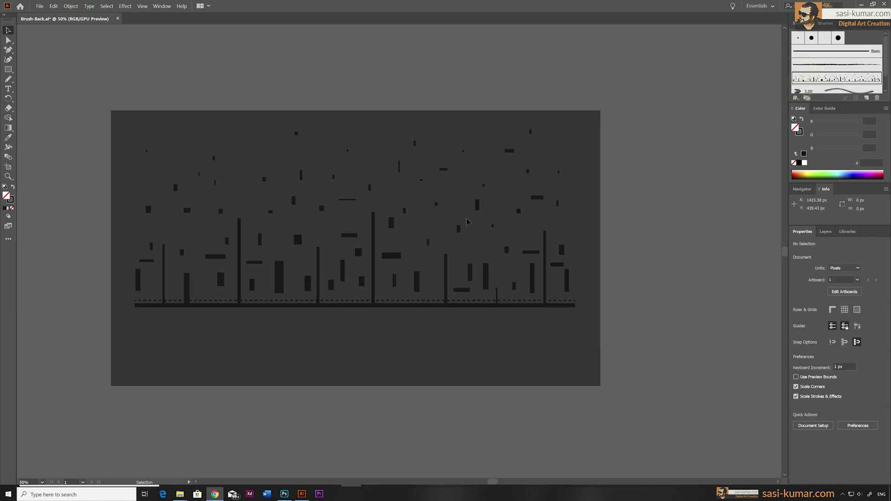
pyautogui.click(477, 207)
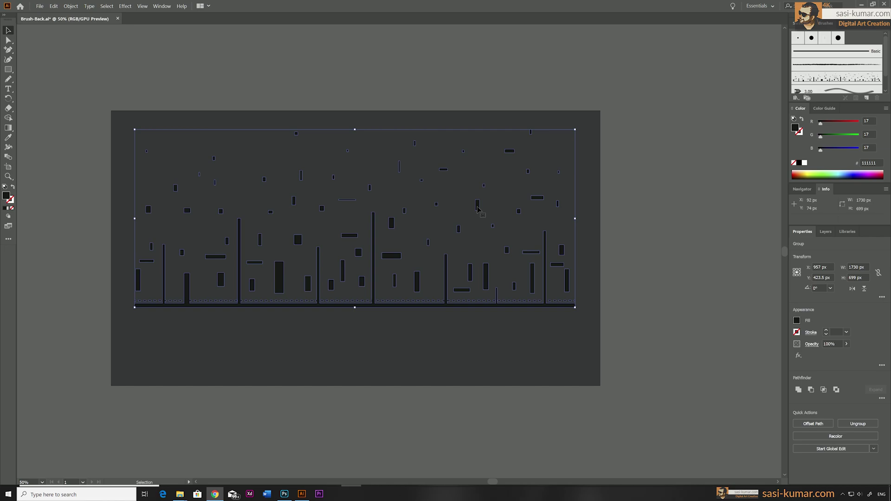
pyautogui.press('Delete')
# - Draw a circle about 662 px in diameter near the middle of the artboard with no fill or stroke
pyautogui.click(8, 69)
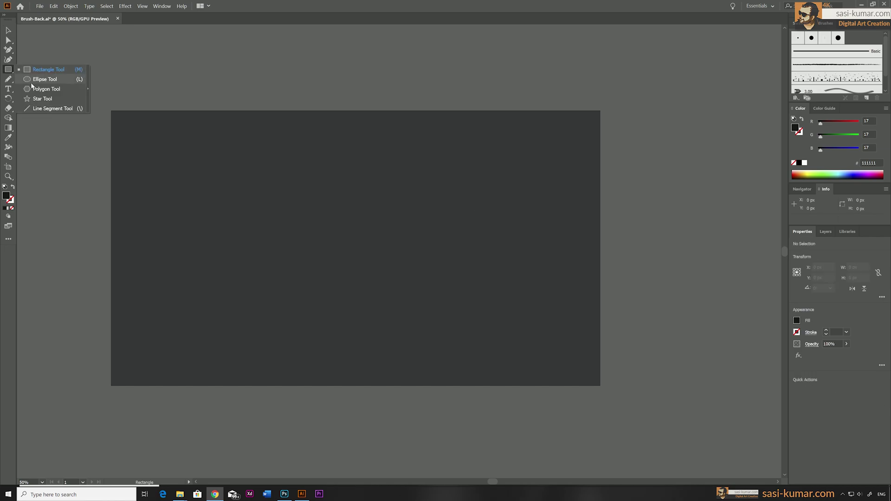
pyautogui.click(33, 80)
pyautogui.moveTo(320, 157); pyautogui.dragTo(441, 325)
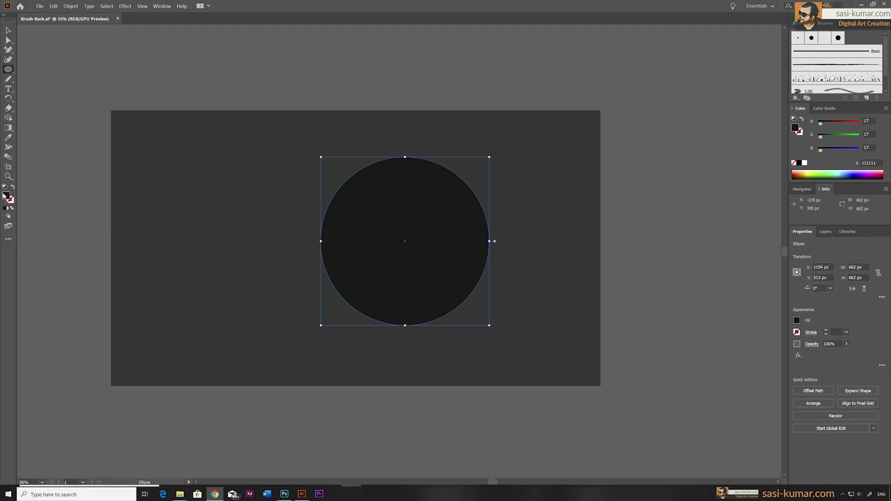
pyautogui.click(11, 209)
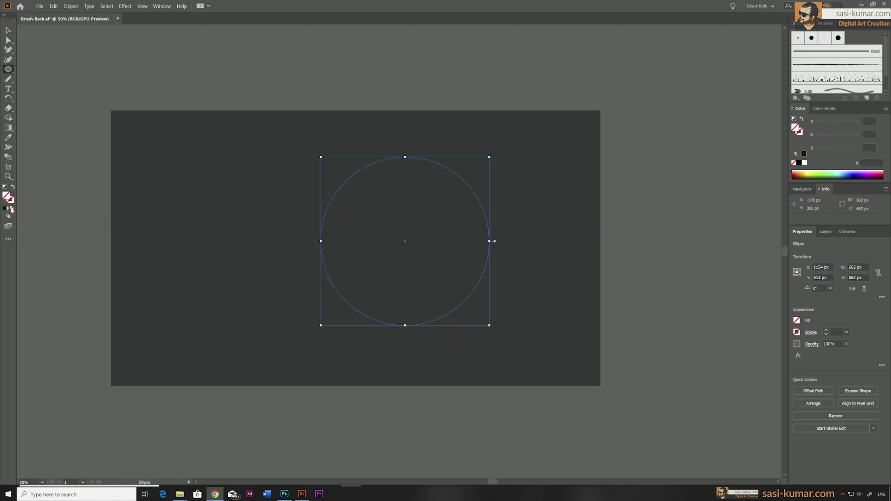
# - Apply the bg art brush to the circle and deselect it
pyautogui.click(835, 79)
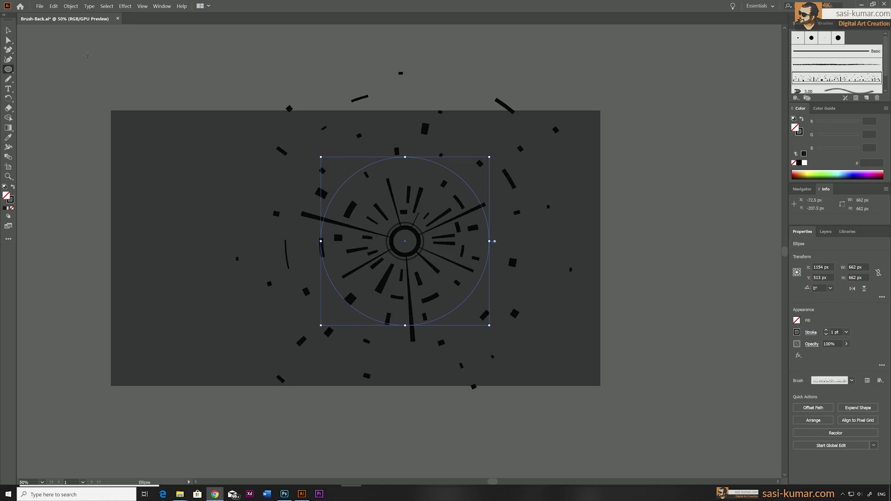
pyautogui.click(10, 30)
pyautogui.click(185, 53)
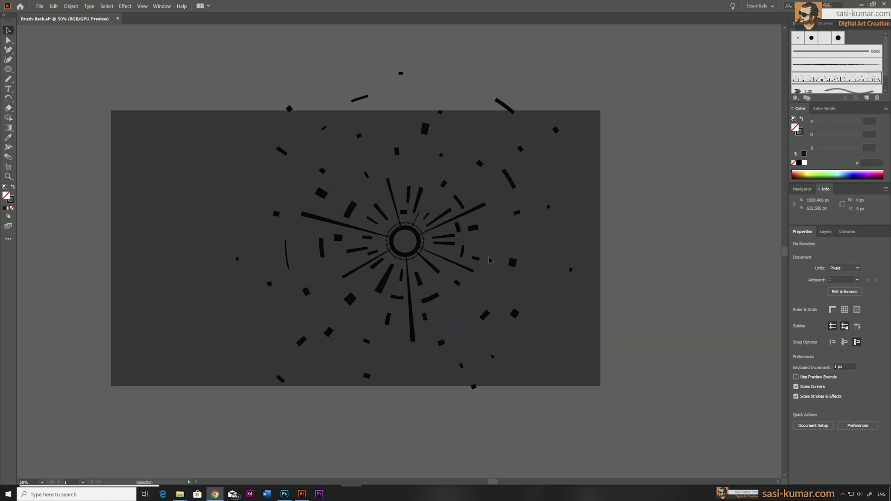
# - Duplicate the brushed circle, placing the copy to the left so it overlaps the original
pyautogui.click(420, 236)
pyautogui.click(766, 350)
pyautogui.click(420, 247)
pyautogui.moveTo(420, 246)
pyautogui.mouseDown()
pyautogui.moveTo(433, 249)
pyautogui.moveTo(325, 242)
pyautogui.mouseUp()
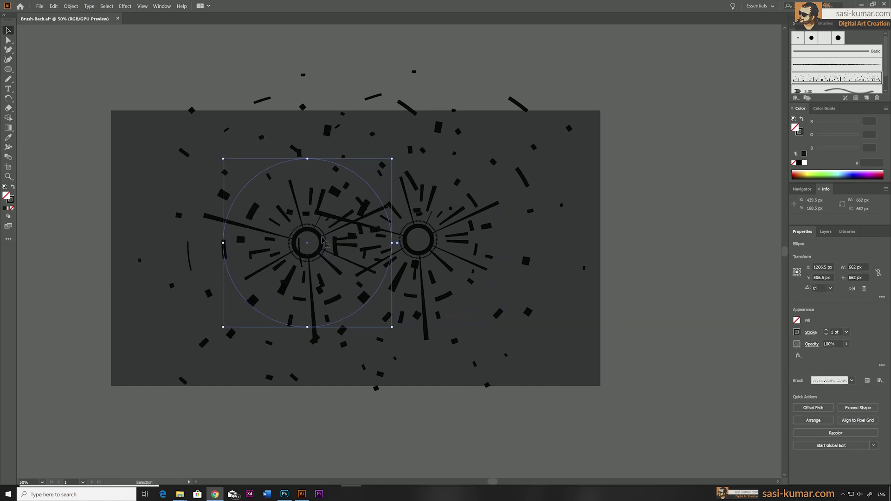
# - Rotate the copied circle by 45° and enlarge it from its centre to about 820 px
pyautogui.doubleClick(8, 100)
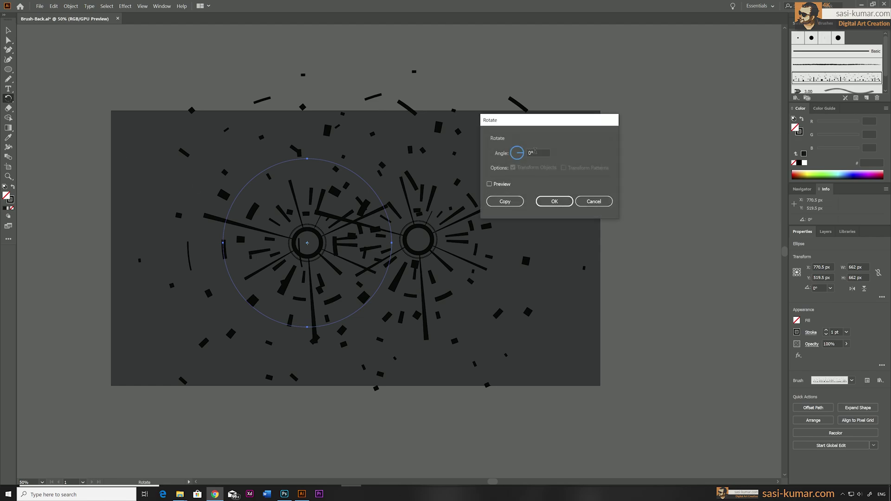
pyautogui.doubleClick(534, 152)
pyautogui.write('45')
pyautogui.click(552, 204)
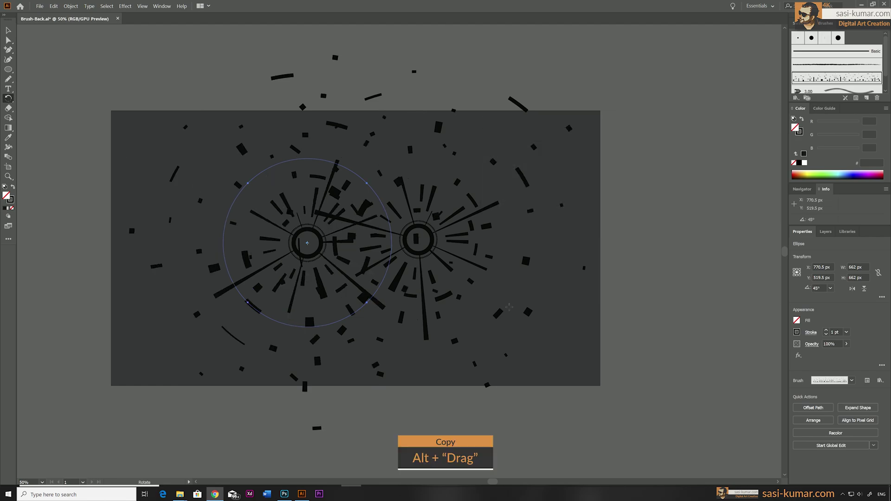
pyautogui.press('v')
pyautogui.moveTo(393, 328); pyautogui.dragTo(413, 348)
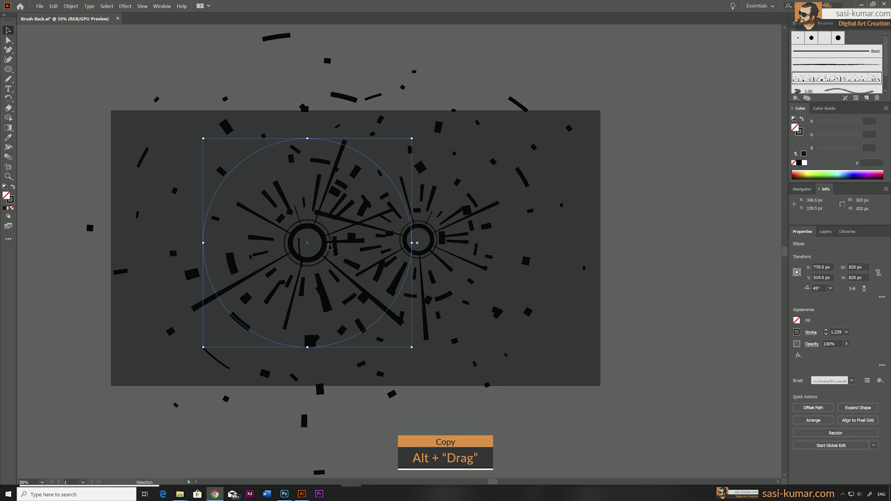
# - Align the two circles' centres horizontally and vertically, and select only the smaller 662 px circle
pyautogui.keyDown('shift'); pyautogui.click(431, 236); pyautogui.keyUp('shift')
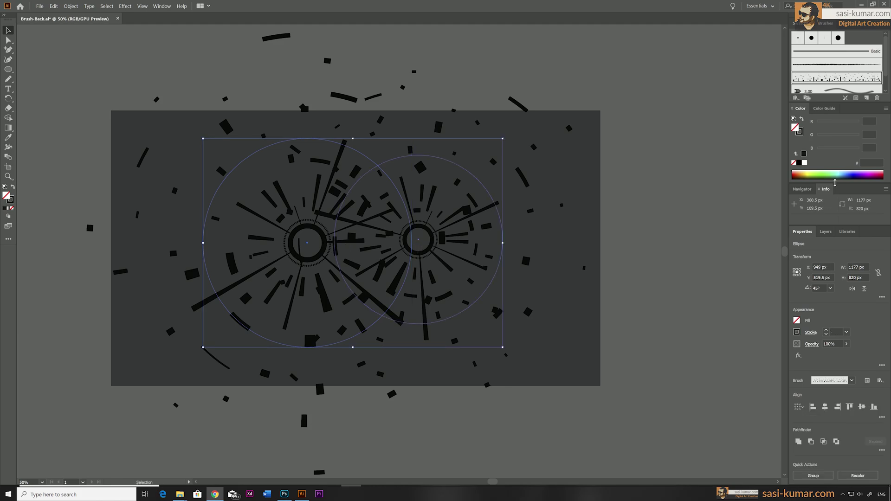
pyautogui.click(825, 407)
pyautogui.click(861, 407)
pyautogui.click(472, 284)
pyautogui.click(472, 313)
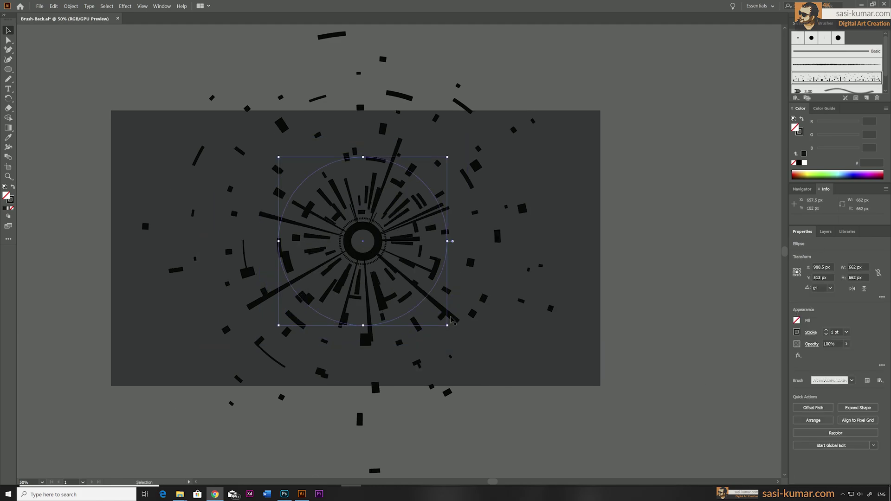
# - Enlarge the 662 px circle to about 1366 px and add a third concentric copy about 2460 px wide
pyautogui.moveTo(447, 326); pyautogui.dragTo(538, 415)
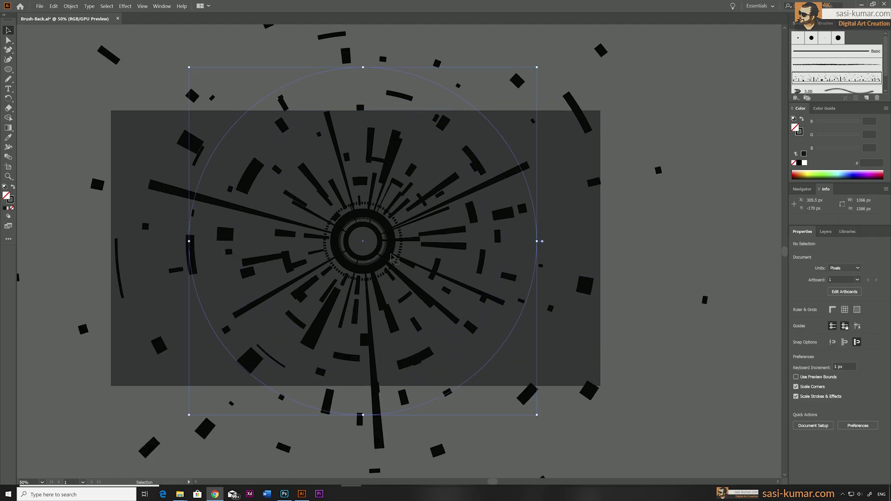
pyautogui.moveTo(537, 241); pyautogui.dragTo(611, 241)
pyautogui.hotkey('ctrl', '-')
pyautogui.moveTo(521, 373); pyautogui.dragTo(555, 408)
pyautogui.click(668, 362)
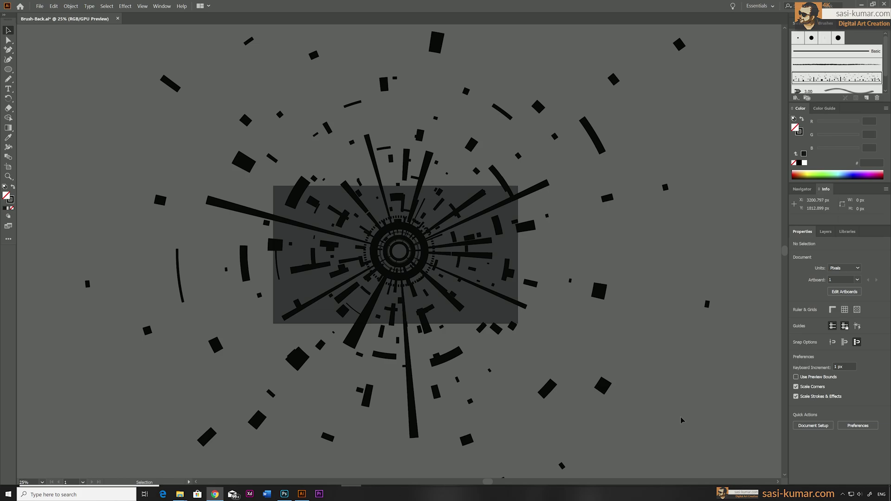
# - Scale all three circles together until the largest is about 1473 px wide, centred slightly right of the artboard's middle
pyautogui.hotkey('ctrl', 'a')
pyautogui.moveTo(409, 250); pyautogui.dragTo(431, 254)
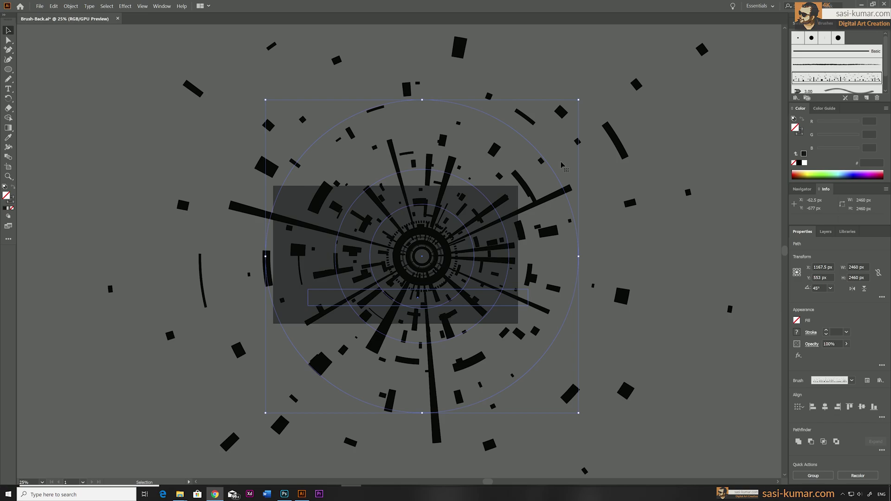
pyautogui.moveTo(577, 101); pyautogui.dragTo(498, 171)
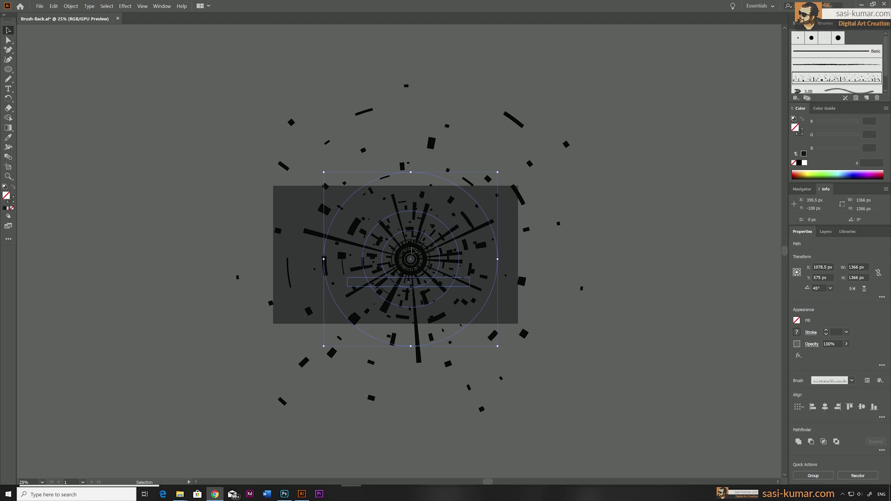
pyautogui.moveTo(414, 254)
pyautogui.mouseDown()
pyautogui.moveTo(432, 254)
pyautogui.moveTo(417, 259)
pyautogui.mouseUp()
pyautogui.moveTo(339, 348); pyautogui.dragTo(332, 358)
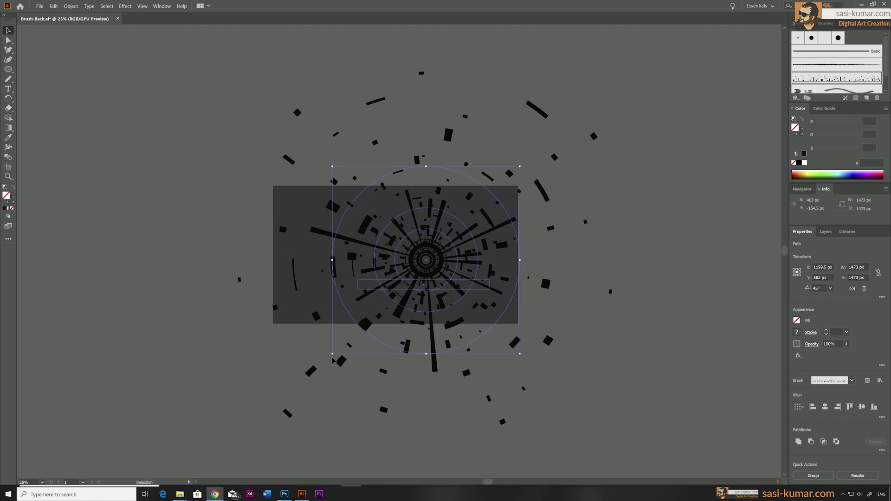
pyautogui.click(144, 126)
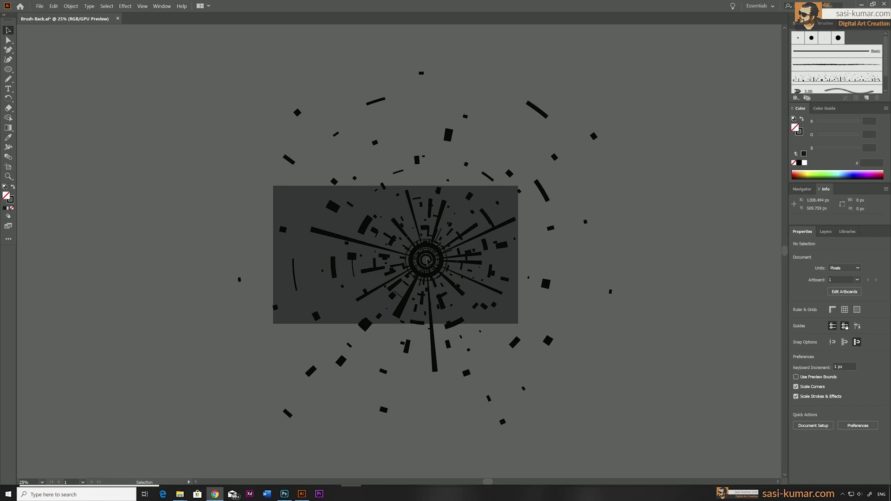
# - Set the largest circle's stroke colour to cyan, 00fff8
pyautogui.hotkey('ctrl', '+')
pyautogui.moveTo(691, 205); pyautogui.dragTo(688, 205)
pyautogui.click(455, 268)
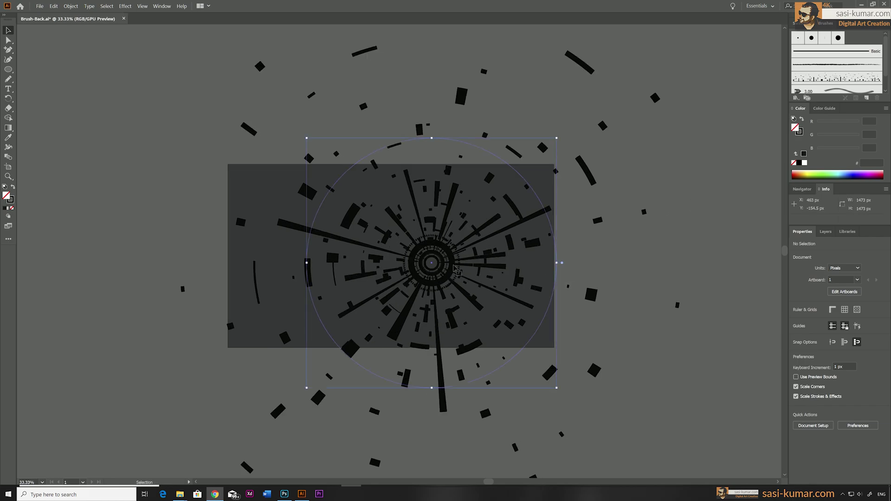
pyautogui.doubleClick(12, 200)
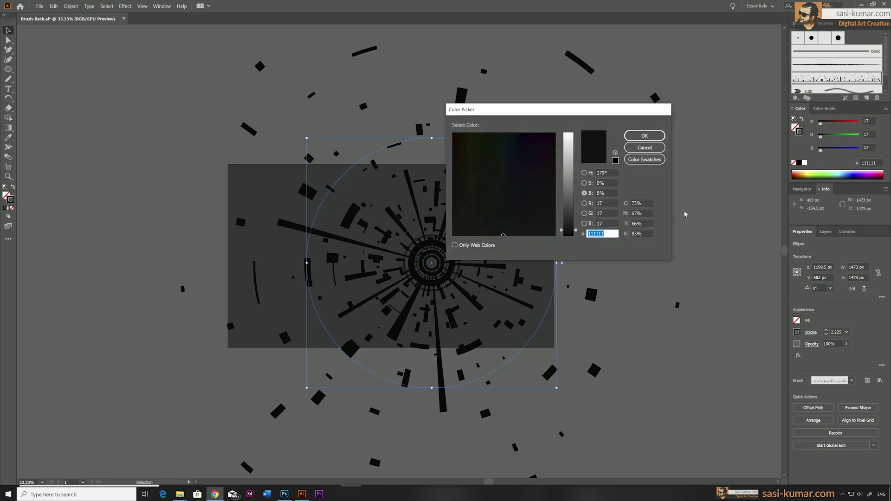
pyautogui.click(583, 173)
pyautogui.moveTo(546, 168); pyautogui.dragTo(555, 134)
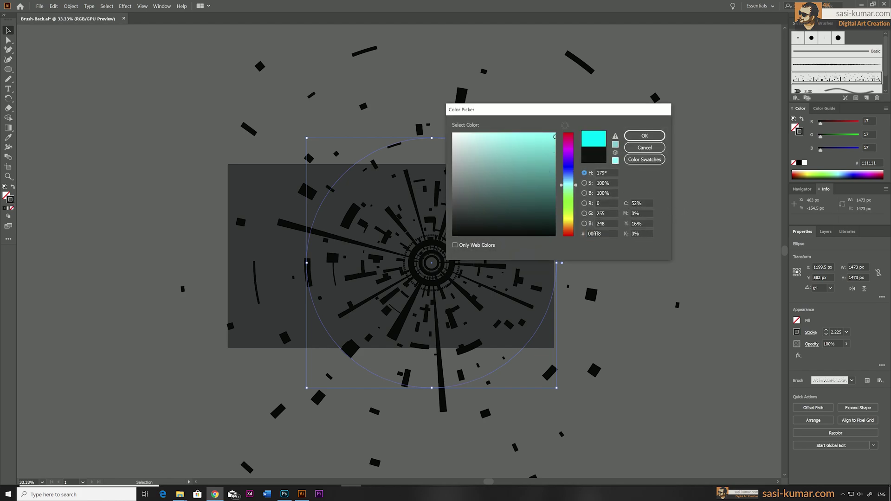
pyautogui.click(645, 135)
pyautogui.click(581, 331)
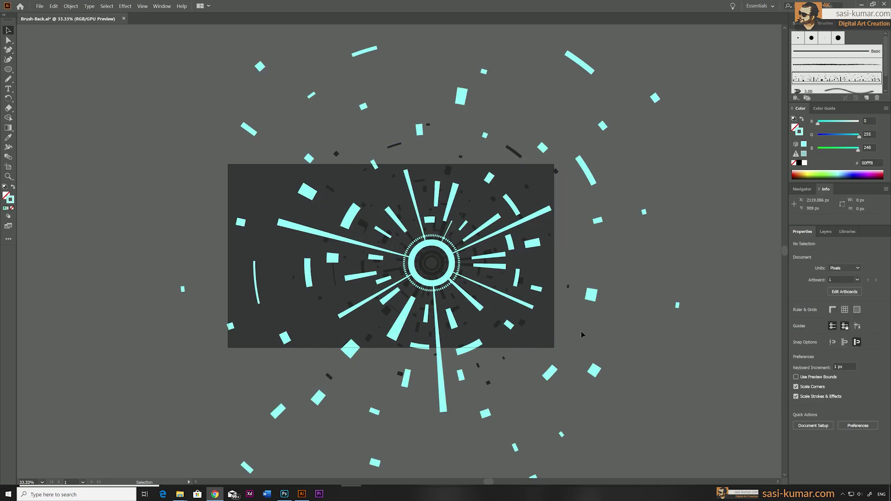
# - Set the middle circle's stroke colour to a saturated red
pyautogui.click(453, 270)
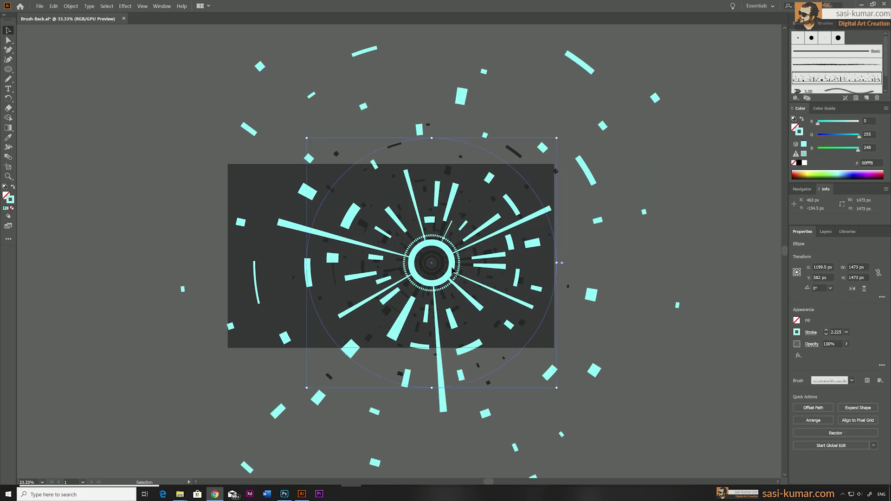
pyautogui.click(363, 224)
pyautogui.doubleClick(10, 200)
pyautogui.click(566, 144)
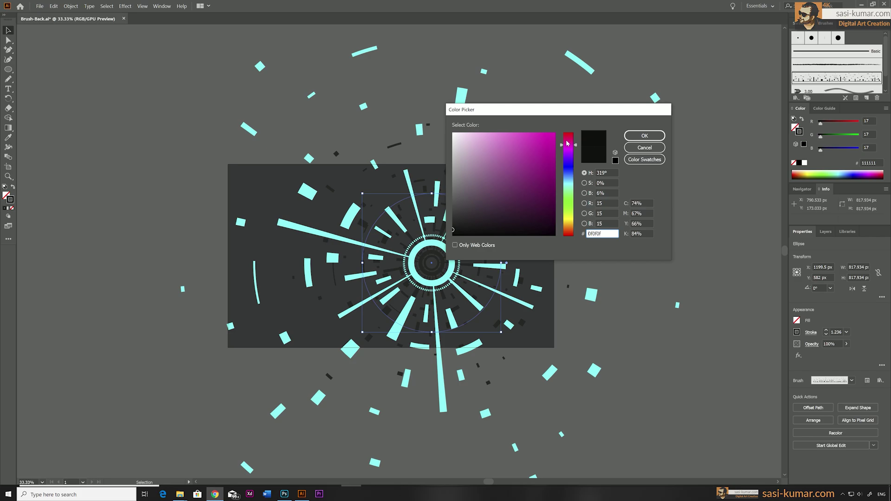
pyautogui.moveTo(566, 143); pyautogui.dragTo(567, 133)
pyautogui.click(554, 133)
pyautogui.click(645, 135)
pyautogui.click(487, 221)
# - Set the smallest circle's stroke colour to yellow, ffff00
pyautogui.click(490, 241)
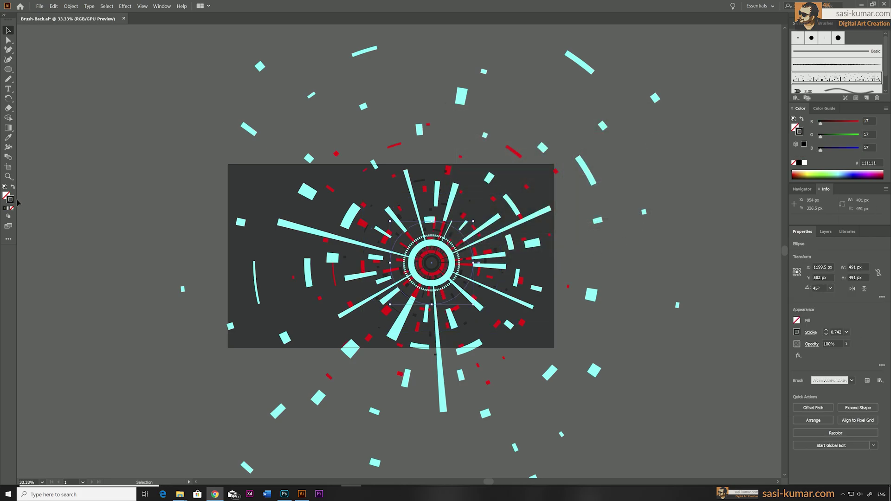
pyautogui.doubleClick(10, 200)
pyautogui.write('ffff00')
pyautogui.click(644, 135)
pyautogui.click(201, 157)
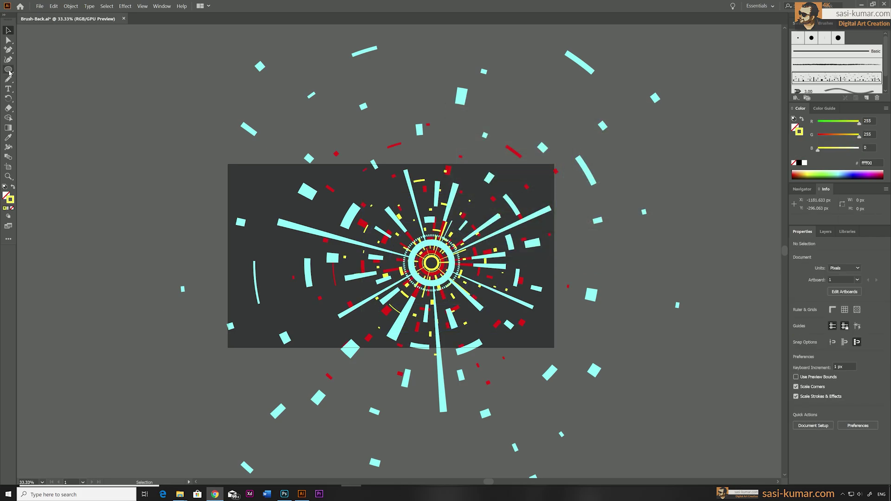
# - Draw a rectangle about 1922 × 1088 px covering the artboard and use it as a clipping mask for all the circles
pyautogui.moveTo(9, 72); pyautogui.dragTo(42, 71)
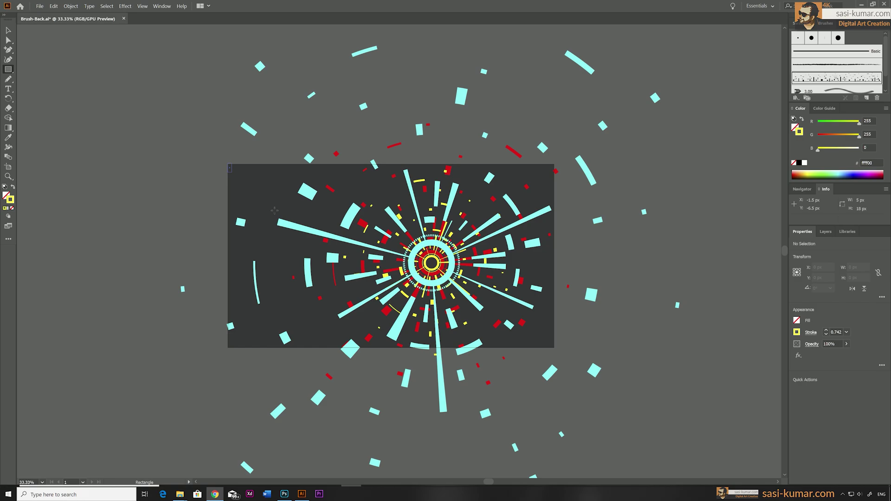
pyautogui.moveTo(228, 164); pyautogui.dragTo(554, 348)
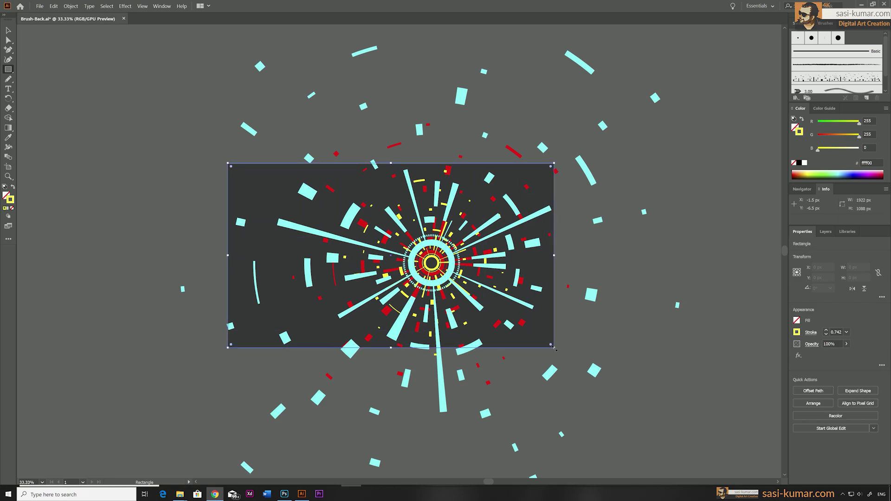
pyautogui.press('v')
pyautogui.keyDown('shift'); pyautogui.click(399, 208); pyautogui.keyUp('shift')
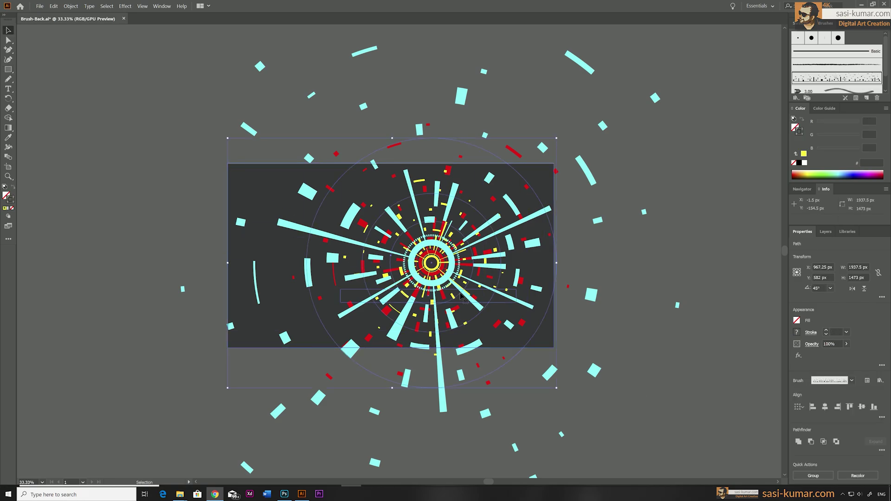
pyautogui.rightClick(399, 208)
pyautogui.click(445, 277)
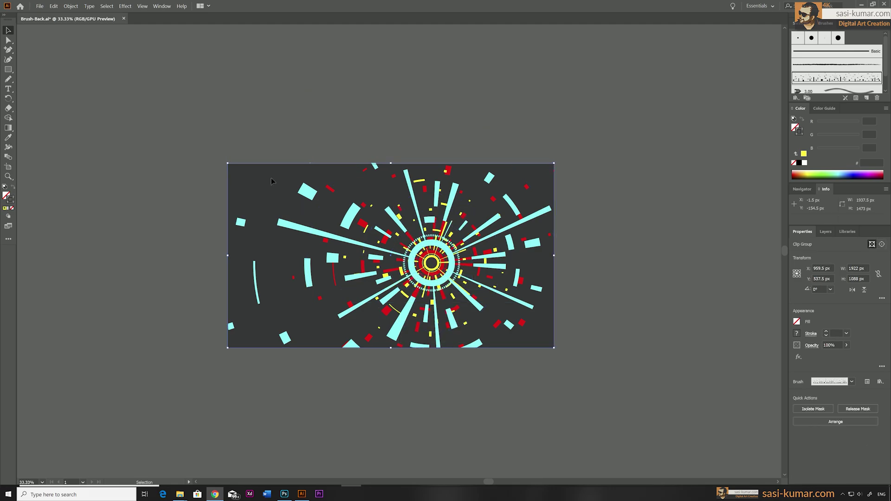
pyautogui.click(270, 109)
# - Select only the largest cyan circle inside the clip group with the Direct Selection tool
pyautogui.hotkey('ctrl', '=')
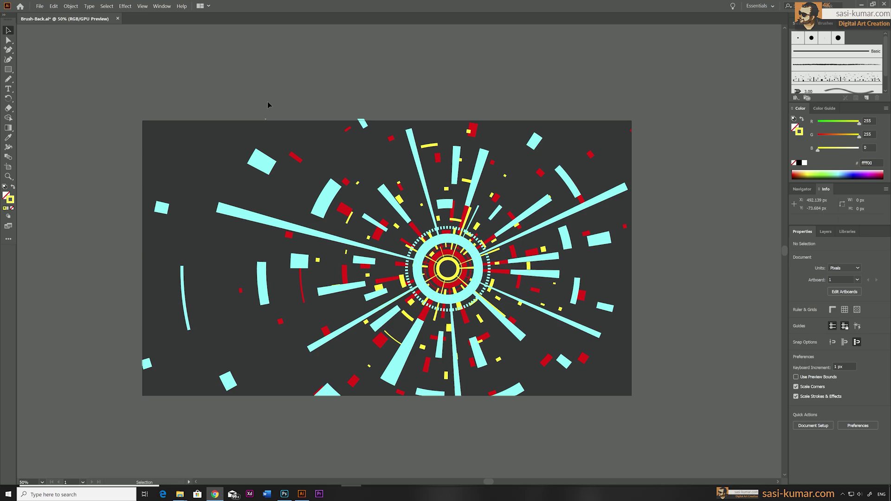
pyautogui.click(8, 40)
pyautogui.click(401, 208)
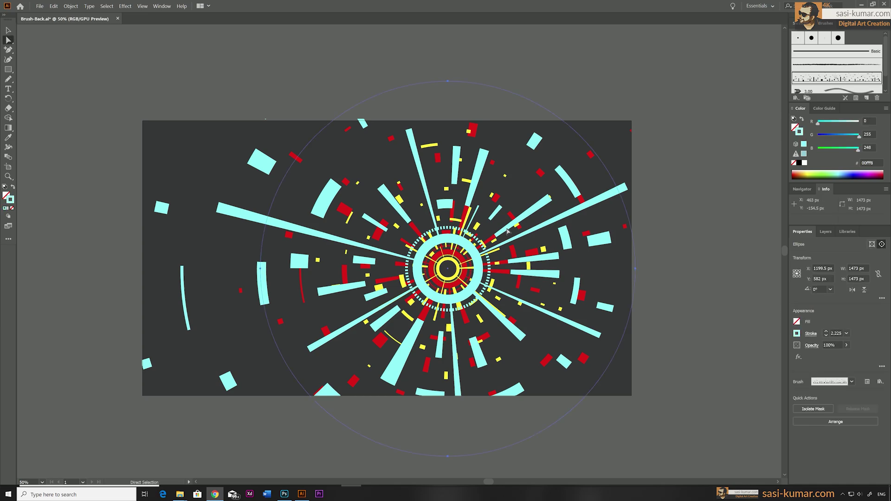